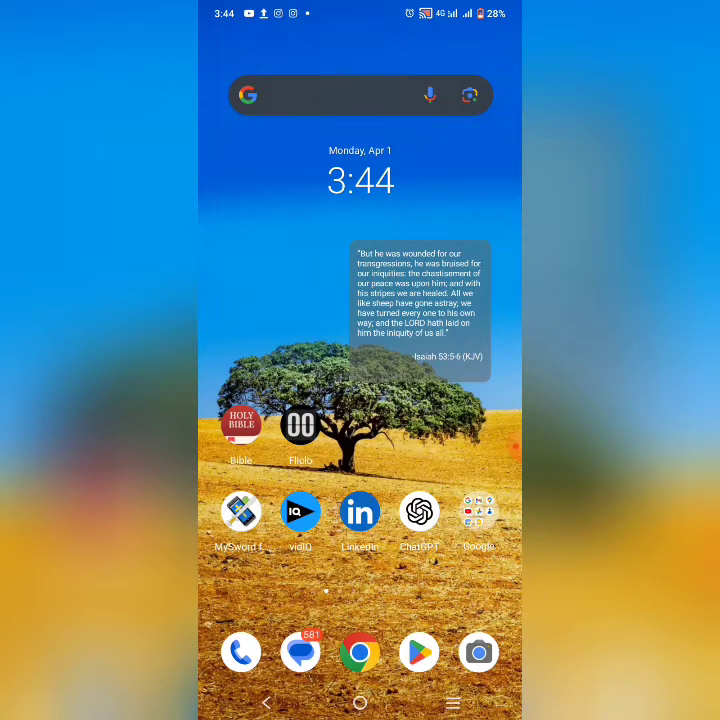
- Box the Bible verse widget with a rectangle annotation, clear it, then bring up the glassmorphism search in Chrome
click(513, 447)
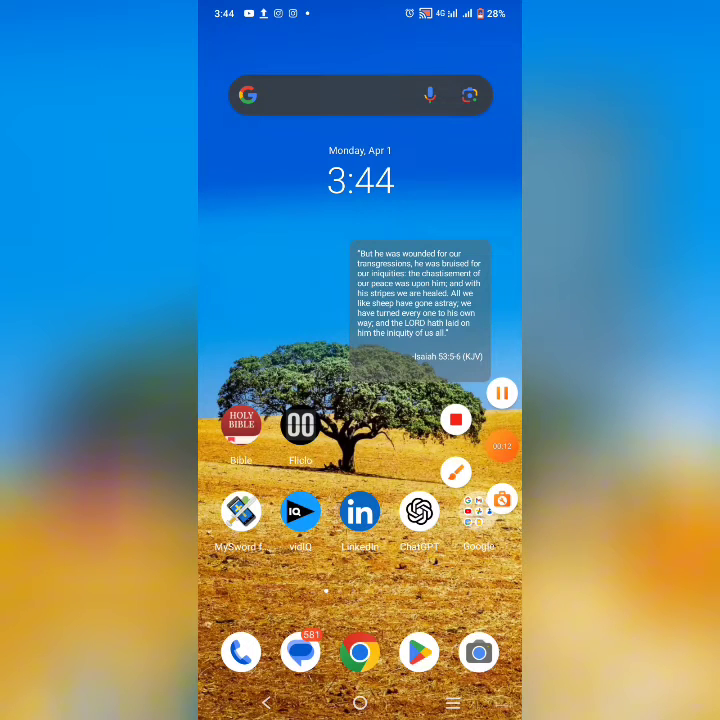
click(455, 472)
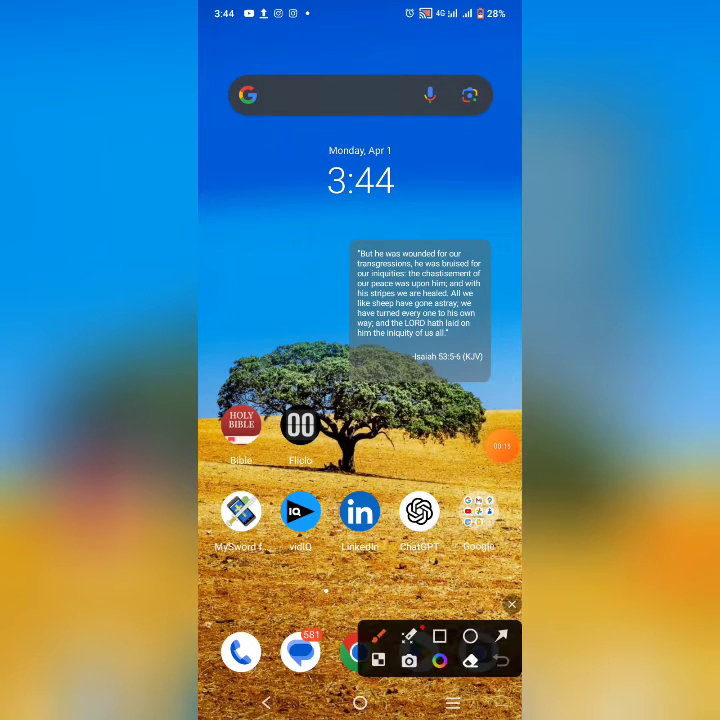
click(439, 636)
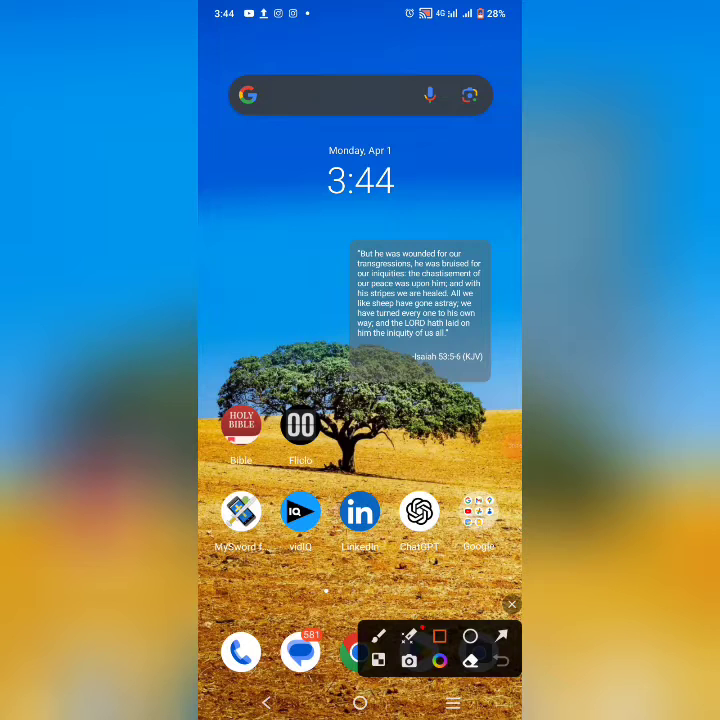
mouse_move(333, 222)
mouse_down()
mouse_move(486, 396)
mouse_move(507, 403)
mouse_up()
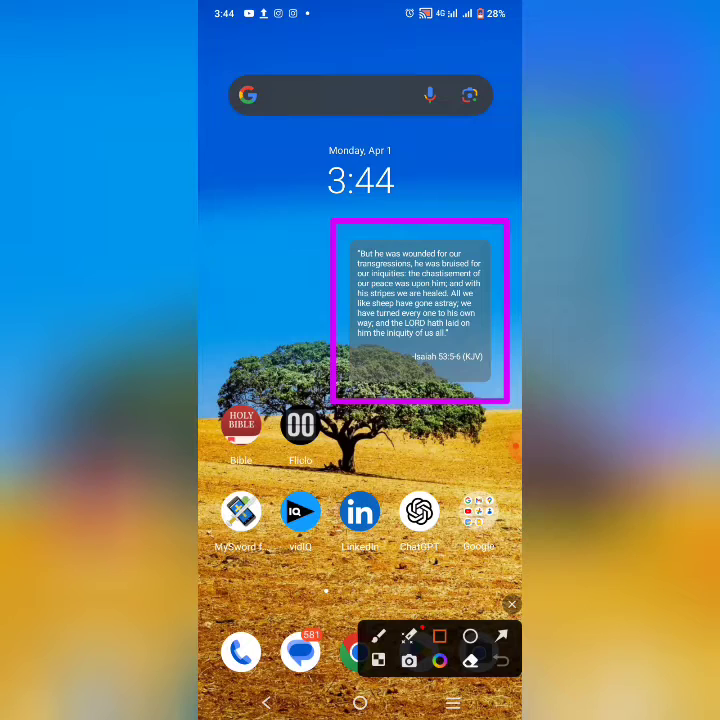
click(512, 604)
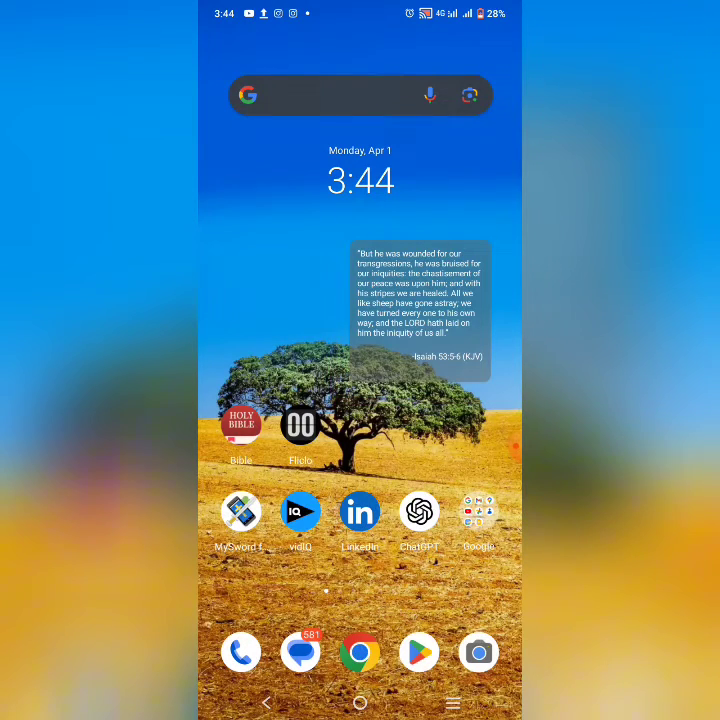
click(360, 653)
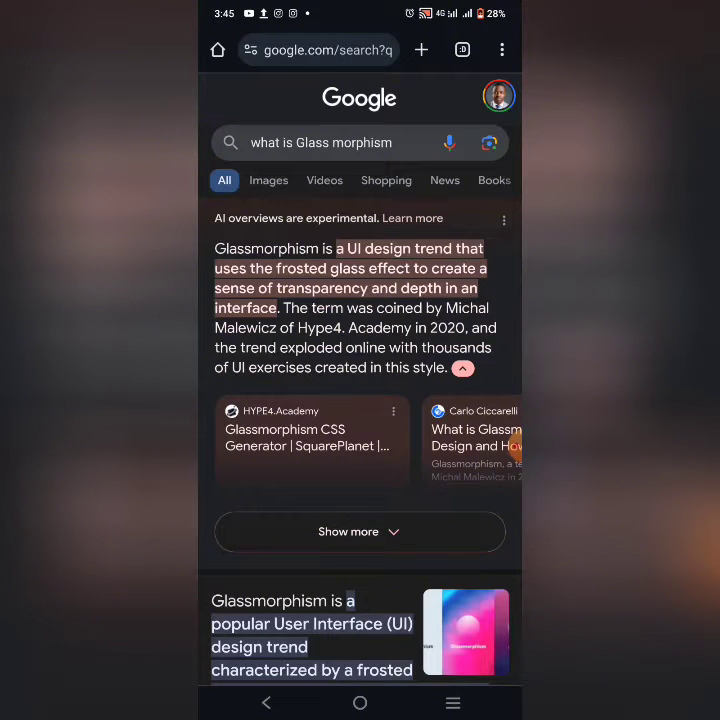
- Browse glassmorphism image results, preview the Adobe XD and glass-effect tutorials, then return home
click(268, 180)
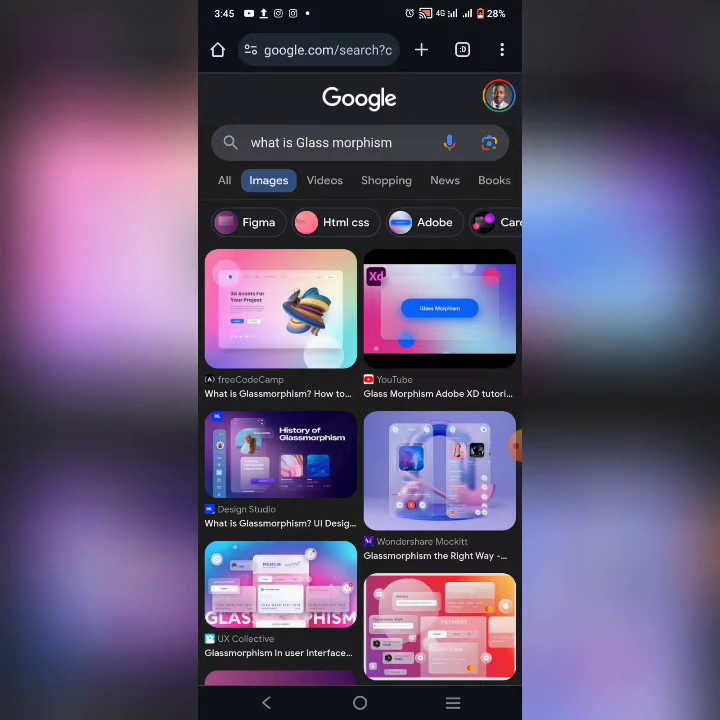
click(439, 310)
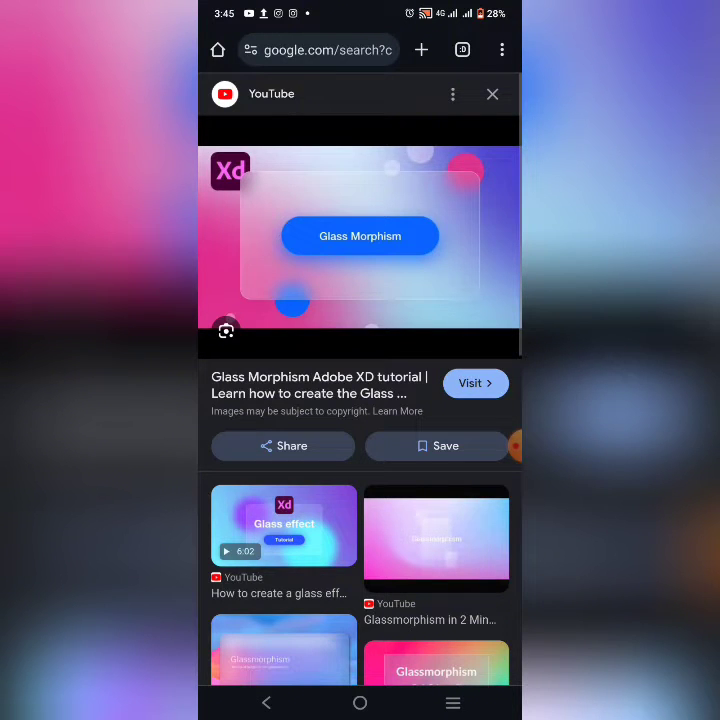
scroll(360, 400, down, 3)
click(238, 321)
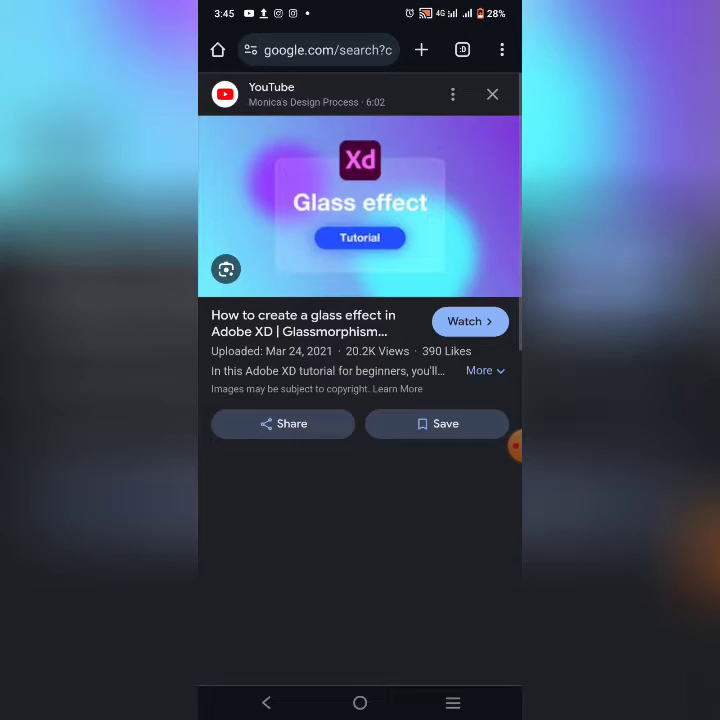
scroll(360, 400, down, 5)
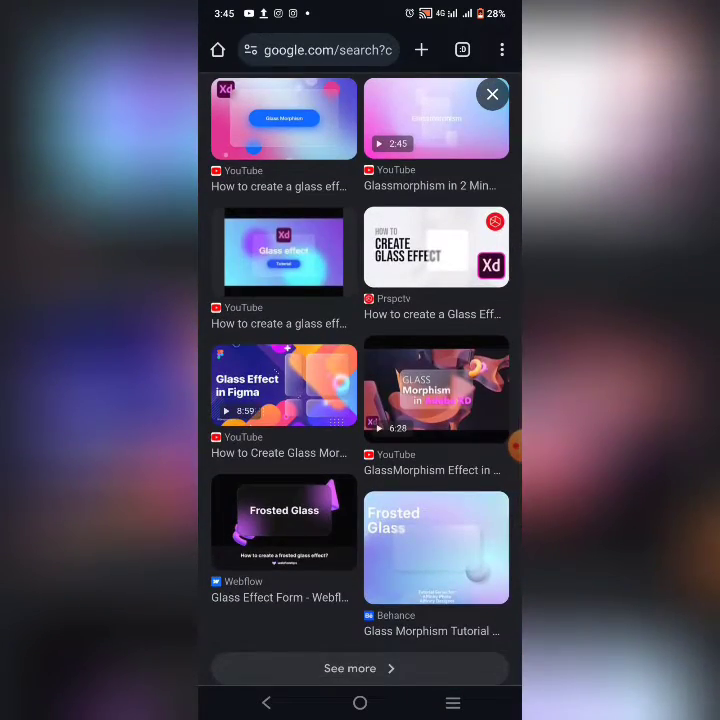
click(360, 703)
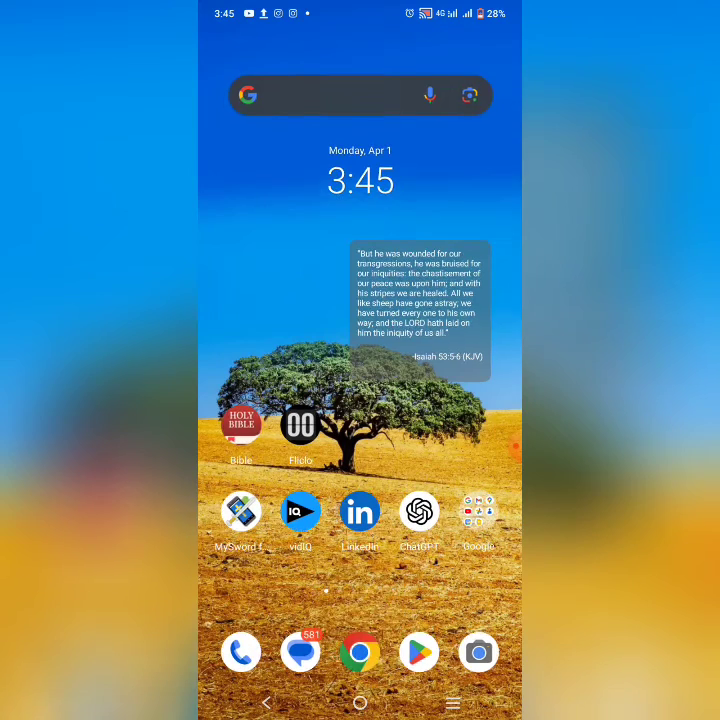
scroll(360, 580, down, 5)
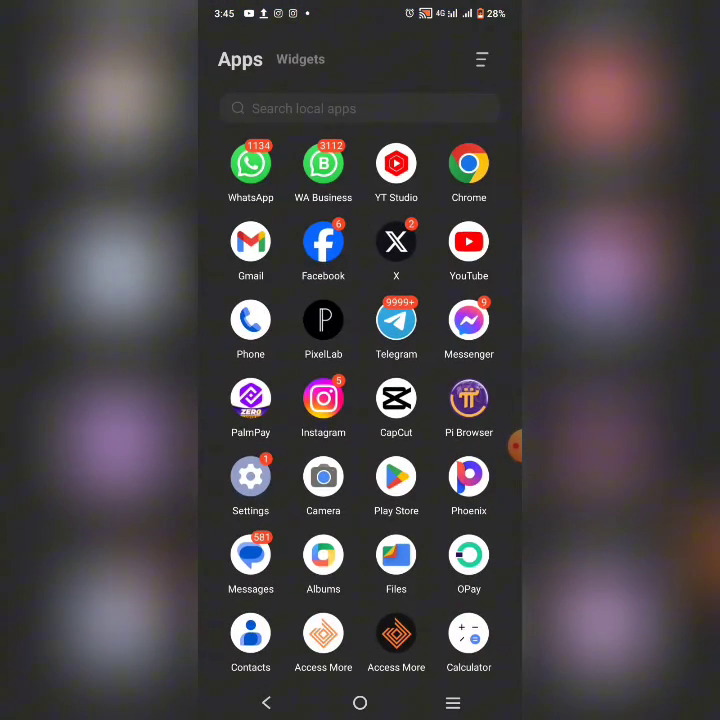
click(323, 320)
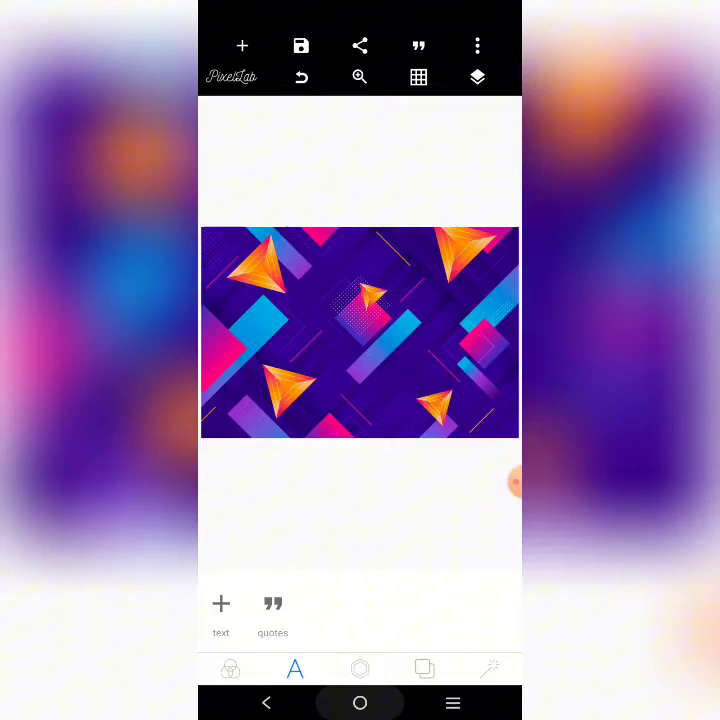
key(Home)
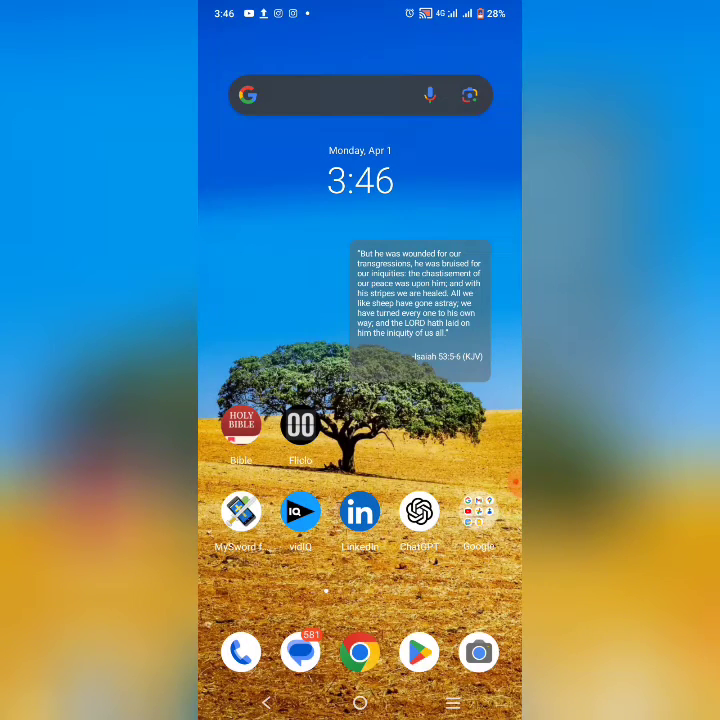
- Search Google in Chrome for 'blur background'
click(360, 653)
click(330, 50)
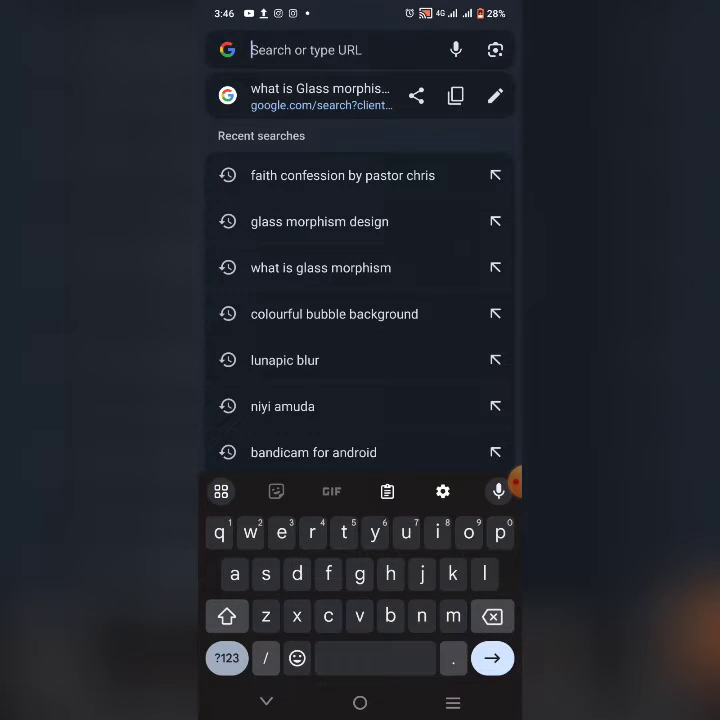
text(bl)
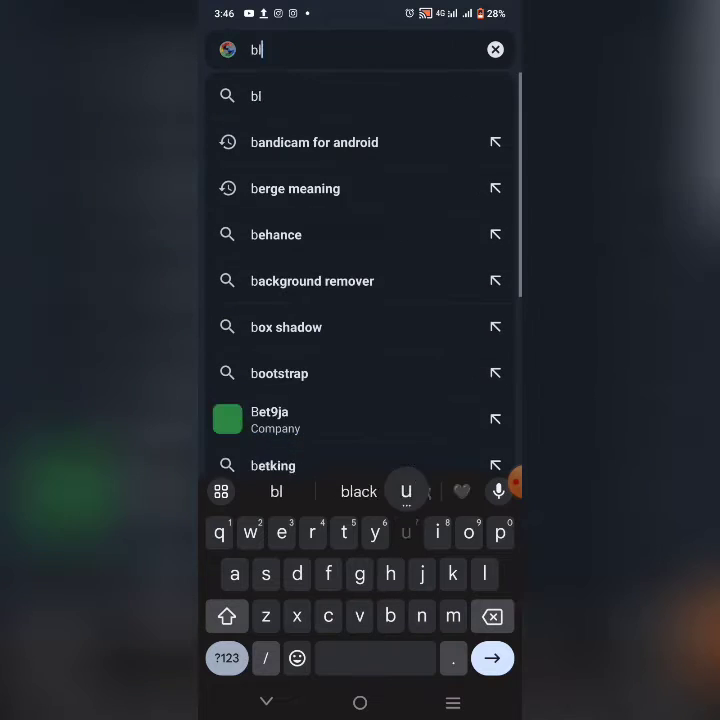
text(ur)
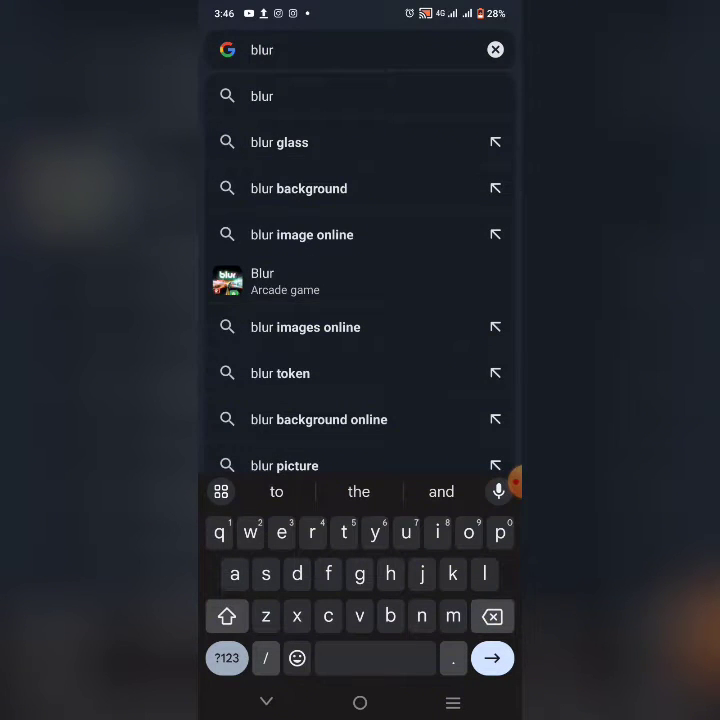
click(298, 188)
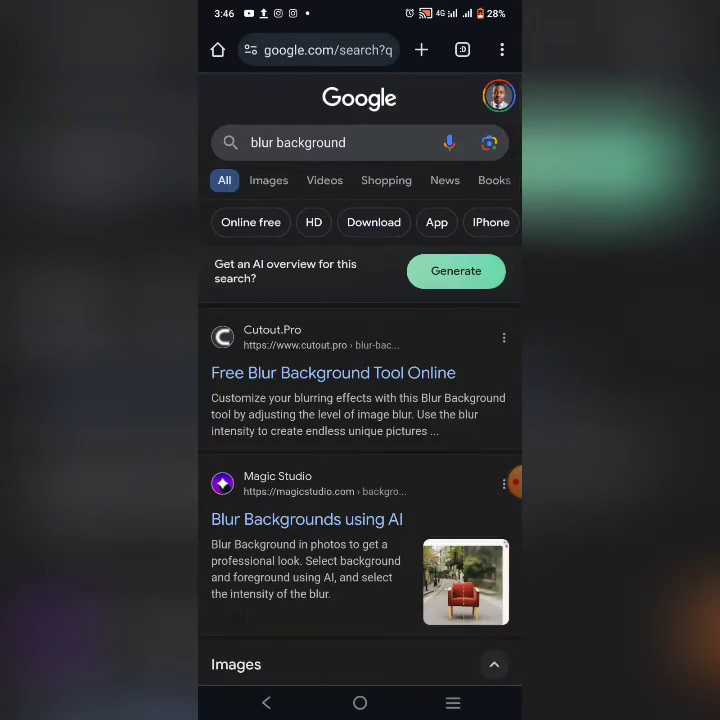
scroll(360, 450, down, 10)
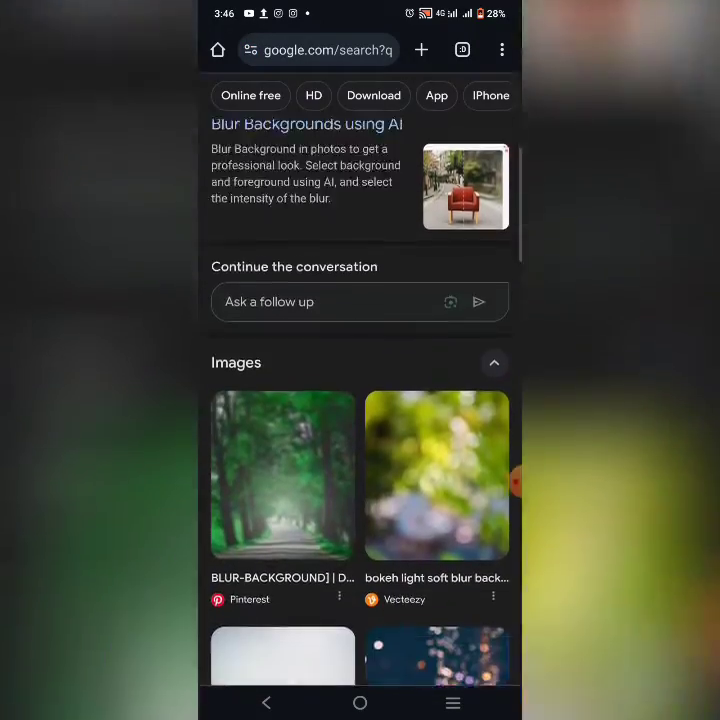
scroll(360, 400, up, 10)
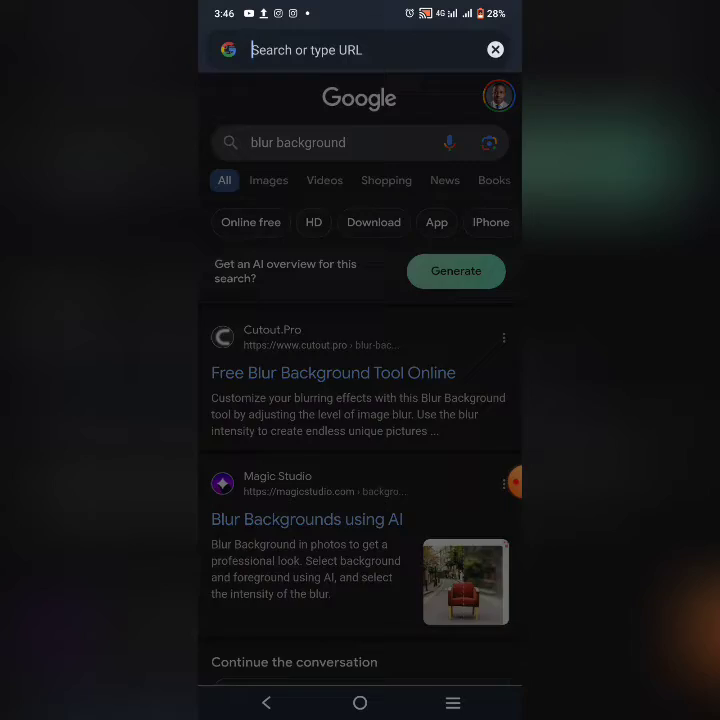
- Search for 'lunapic blur' and open the LunaPic free online photo editor result
click(327, 50)
text(lu)
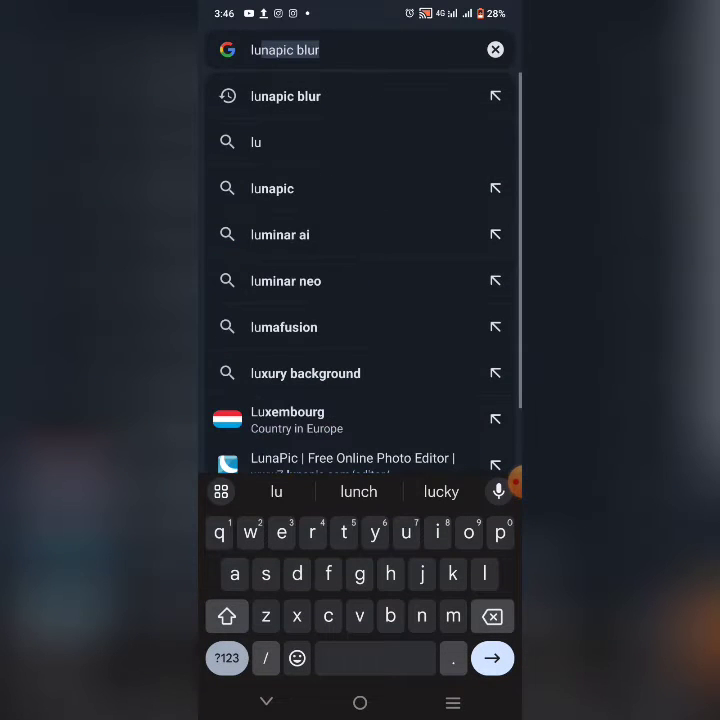
text(napic)
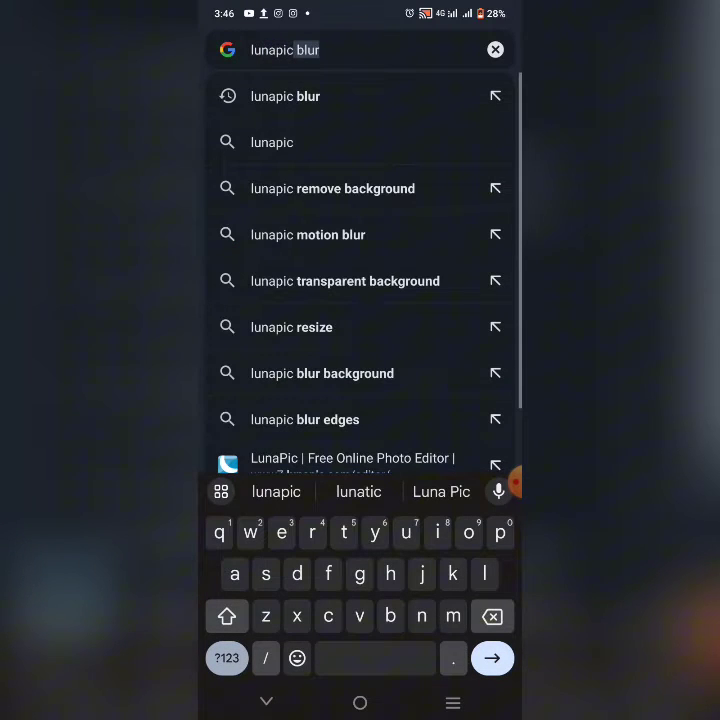
click(285, 96)
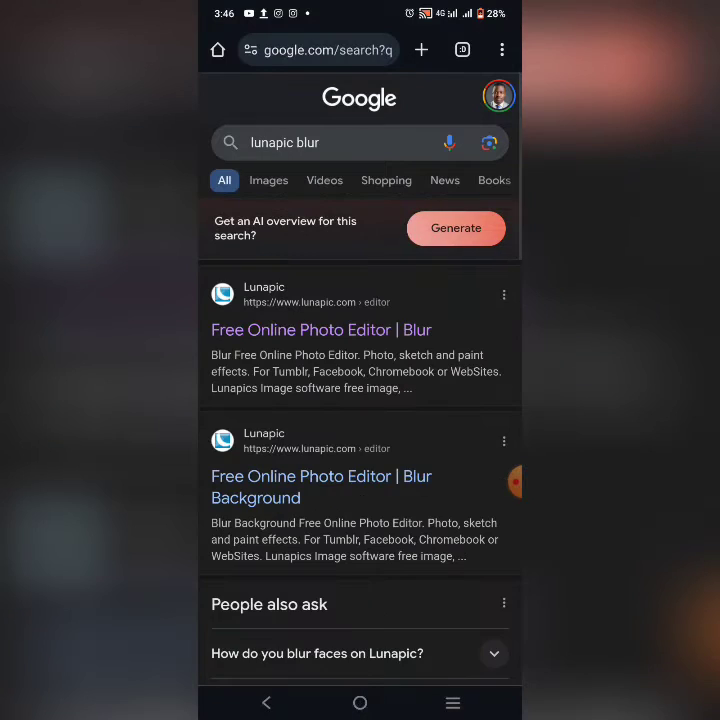
click(513, 483)
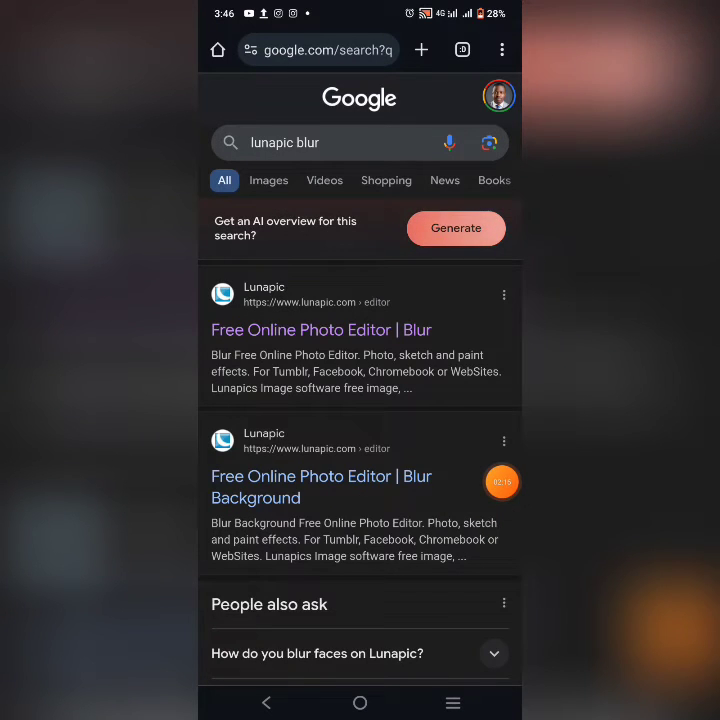
click(320, 330)
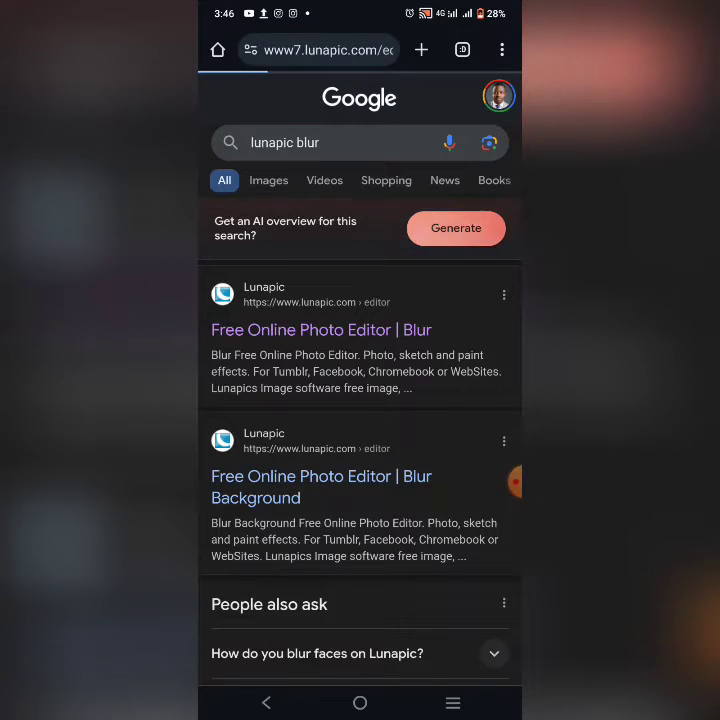
scroll(360, 350, up, 1)
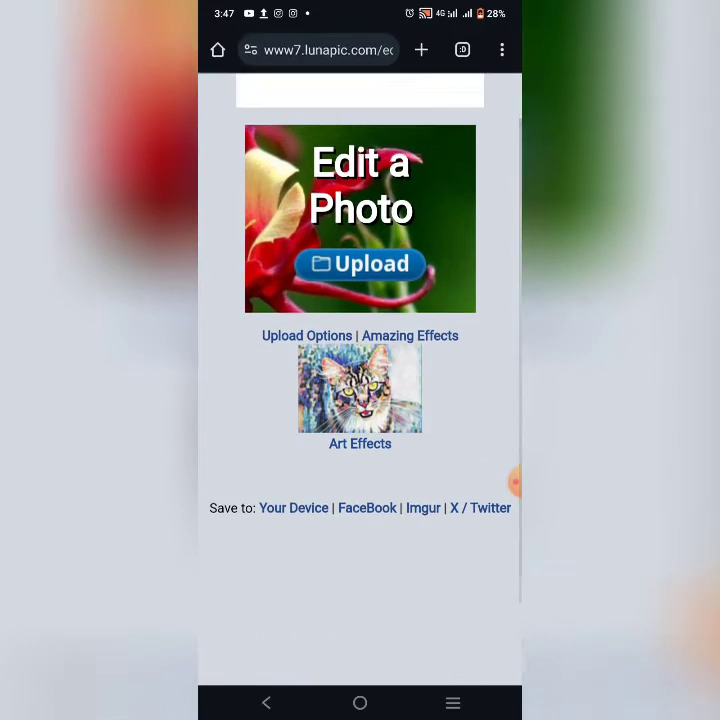
scroll(360, 400, down, 2)
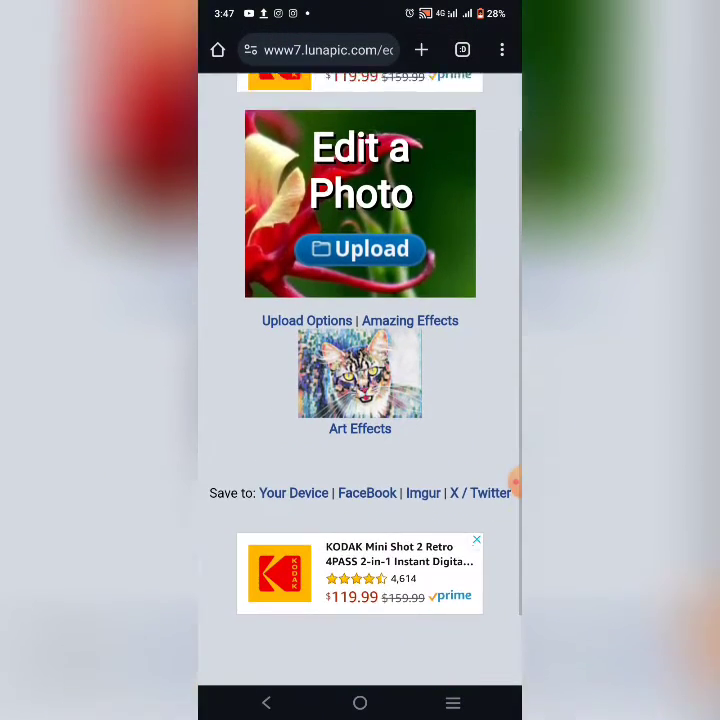
scroll(360, 400, up, 2)
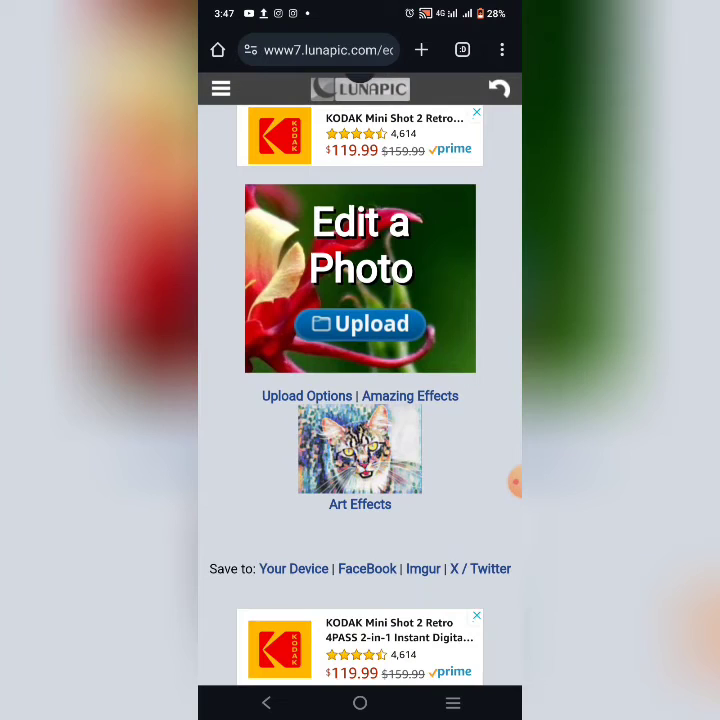
- Browse LunaPic's Adjust category and its Blur tool, then go back to the Adjust tools
click(221, 89)
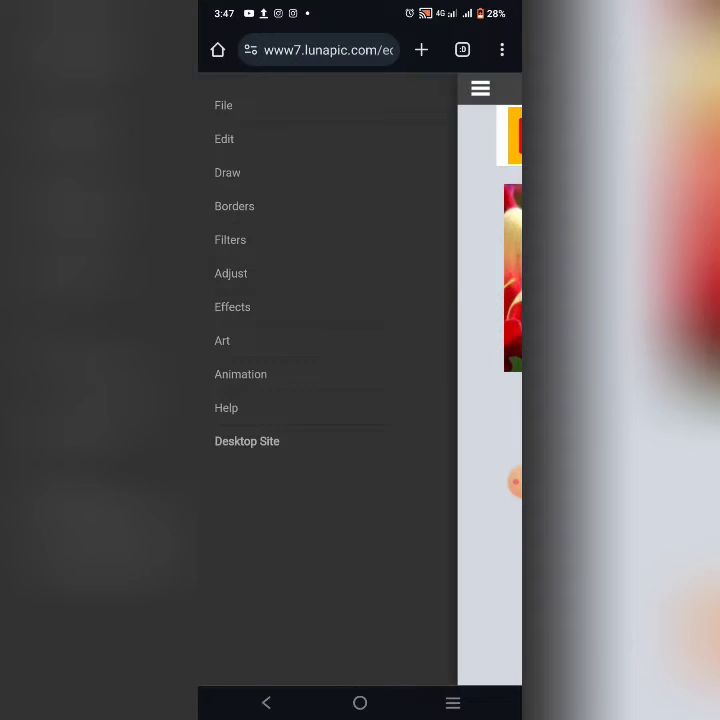
click(230, 273)
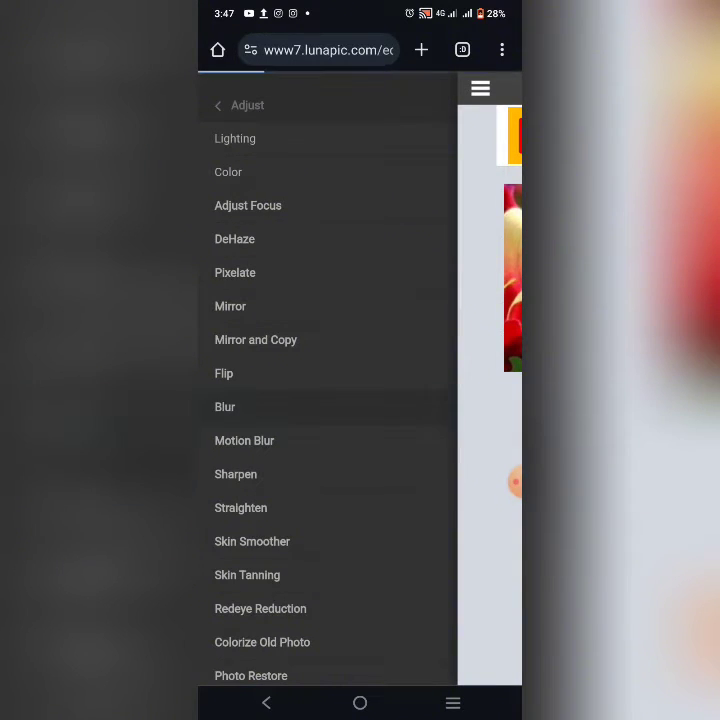
click(225, 407)
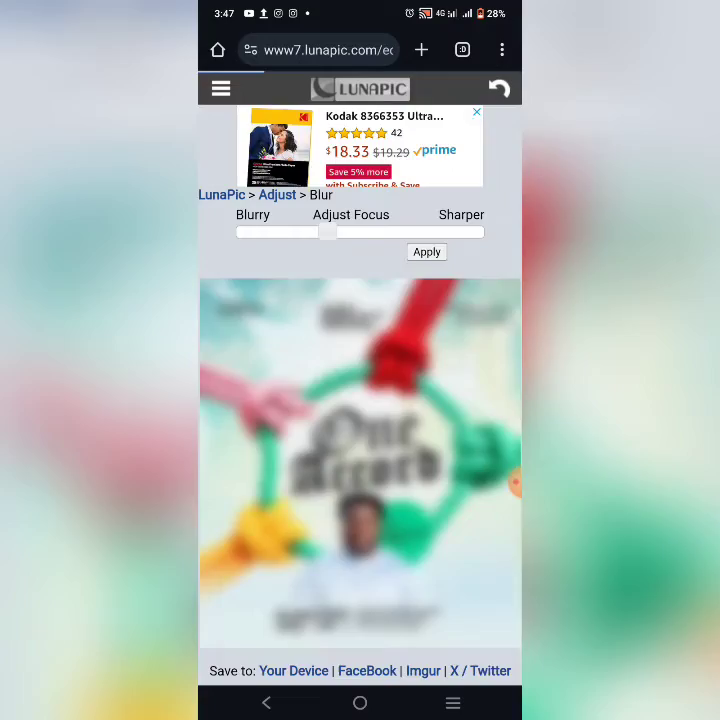
click(277, 194)
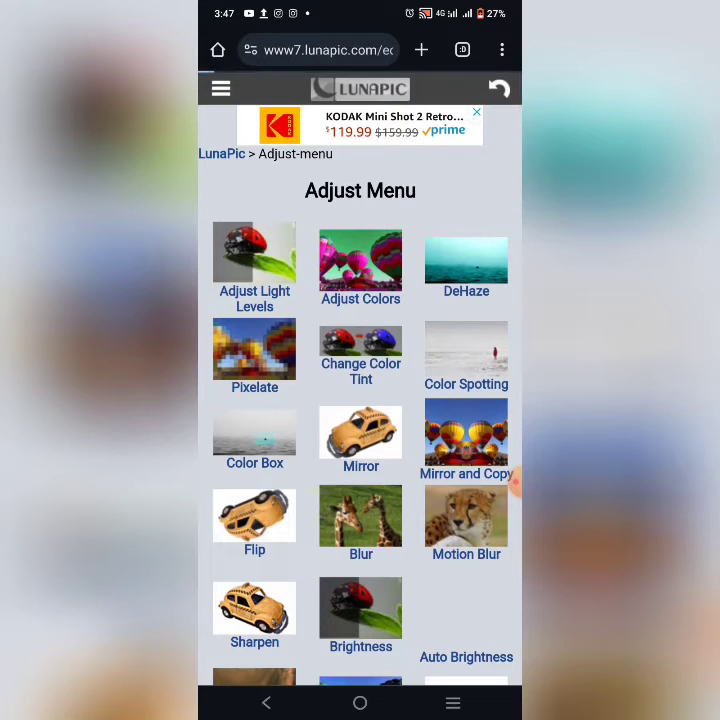
- Visit the LunaPic Upload Options page and return to the Edit a Photo start page
click(498, 88)
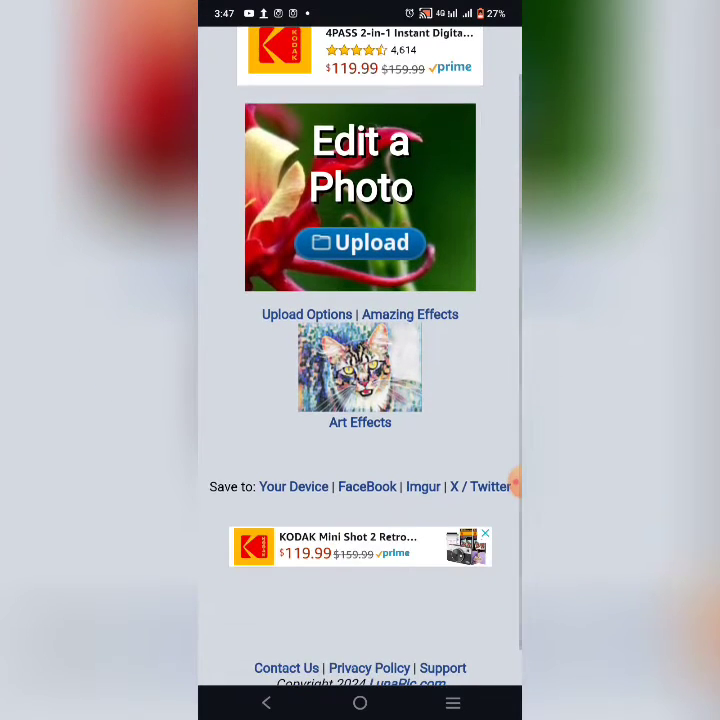
click(306, 314)
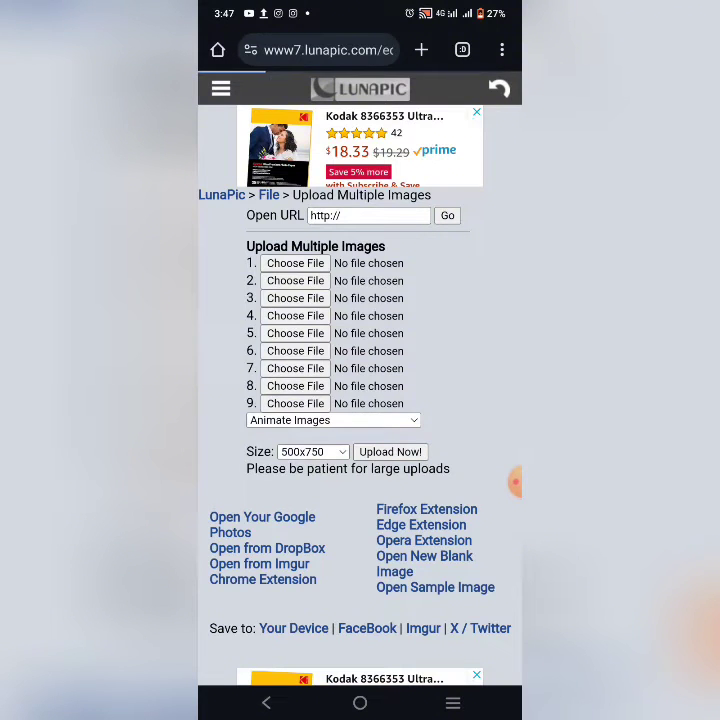
click(498, 88)
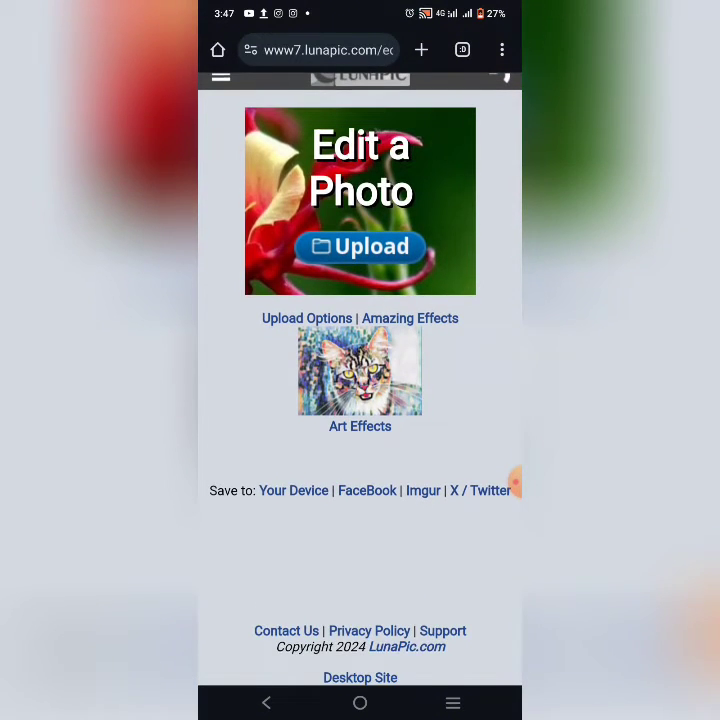
scroll(360, 400, down, 2)
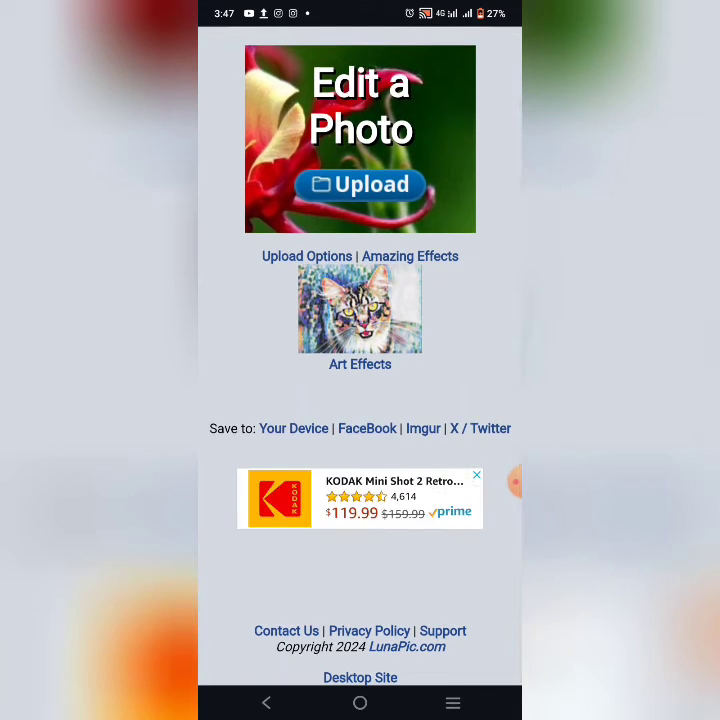
scroll(360, 400, up, 2)
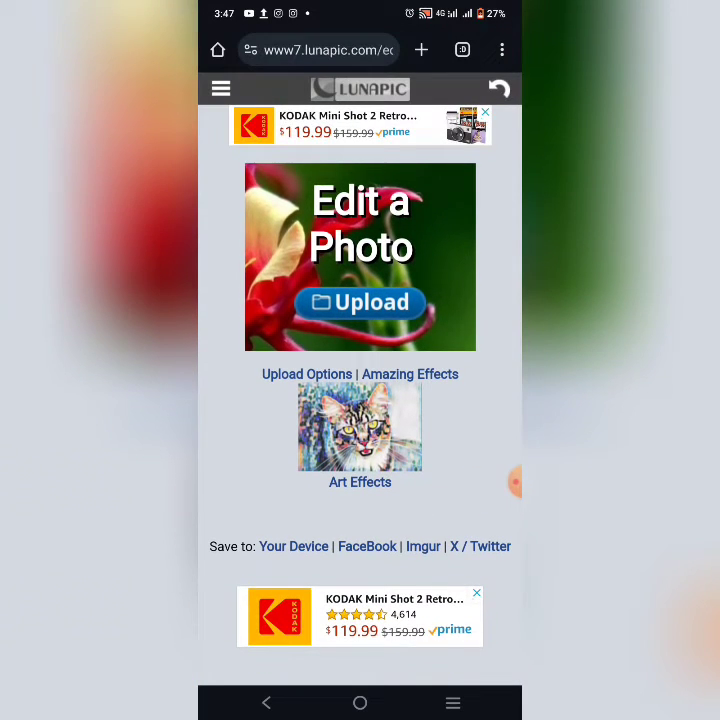
- Upload the purple geometric artwork from the device via File > Open Image
click(221, 89)
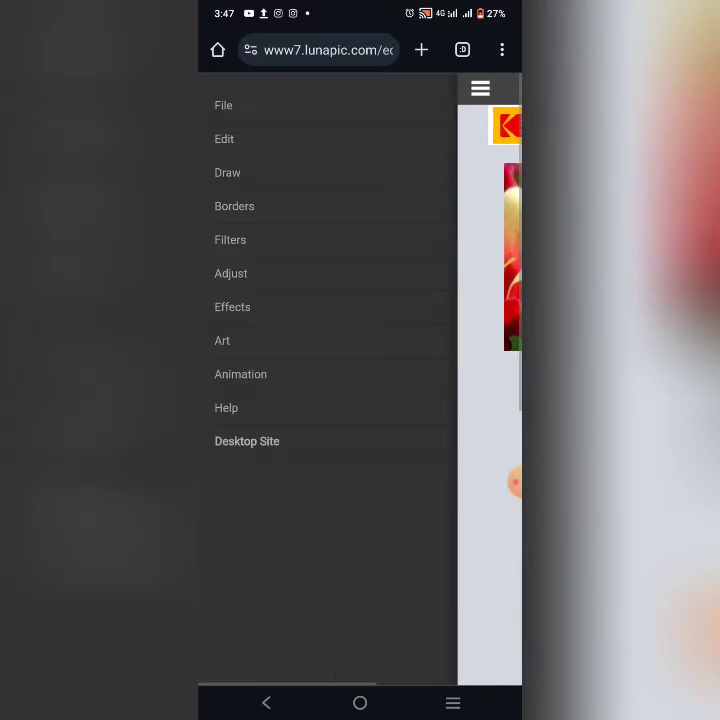
click(232, 100)
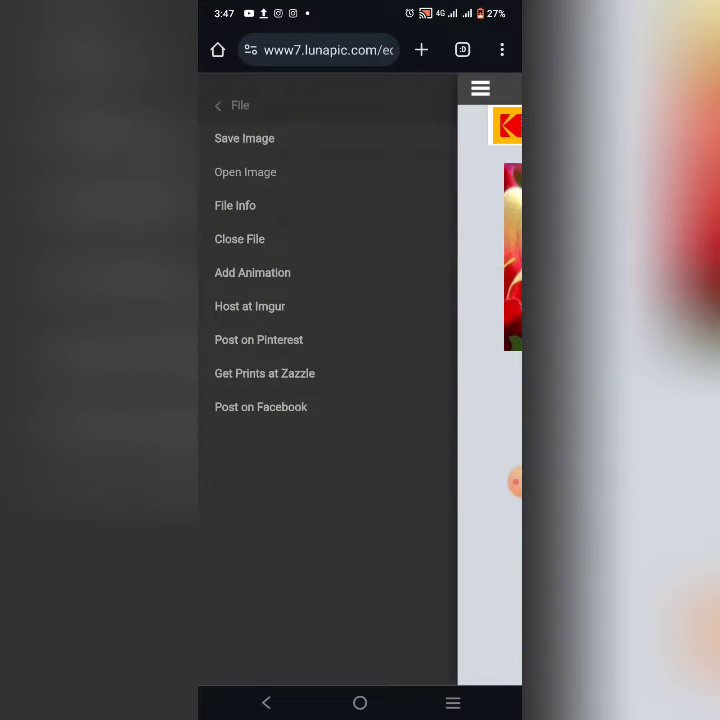
click(245, 172)
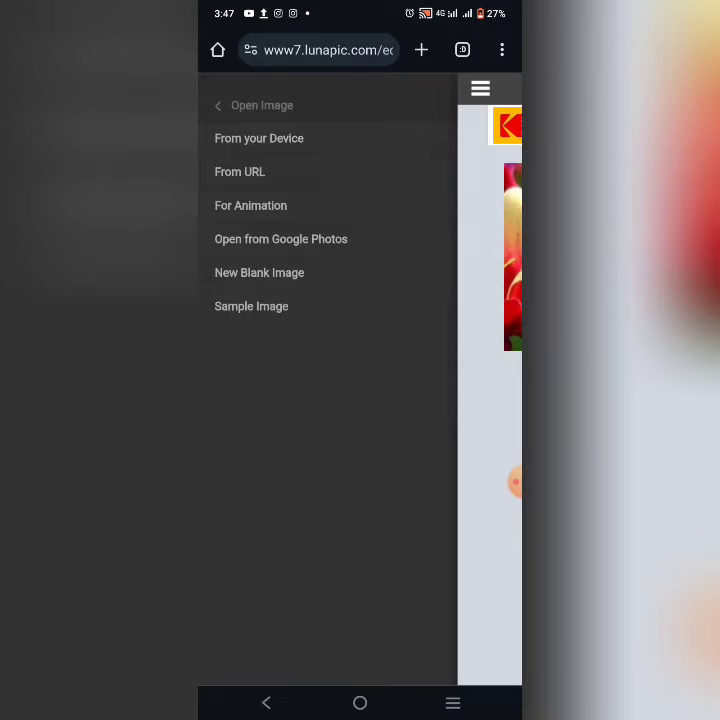
click(259, 138)
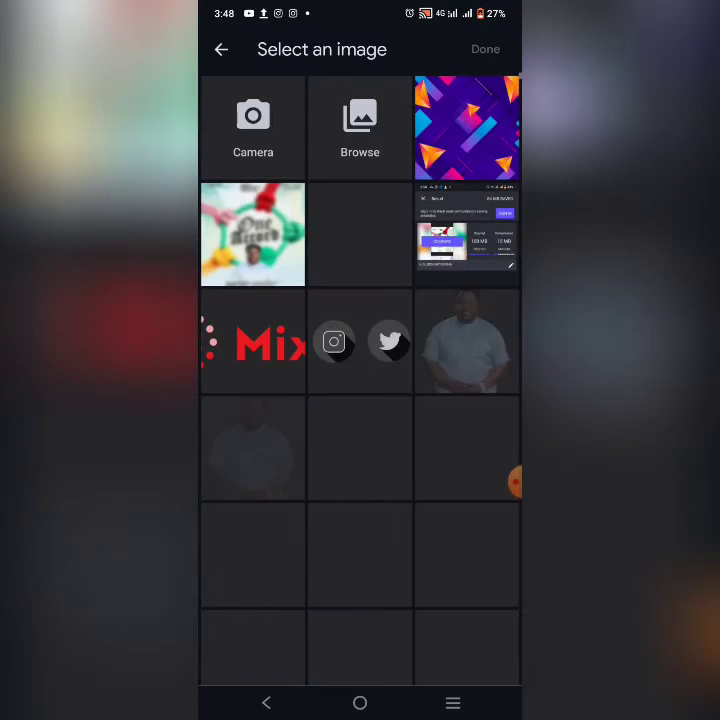
click(466, 127)
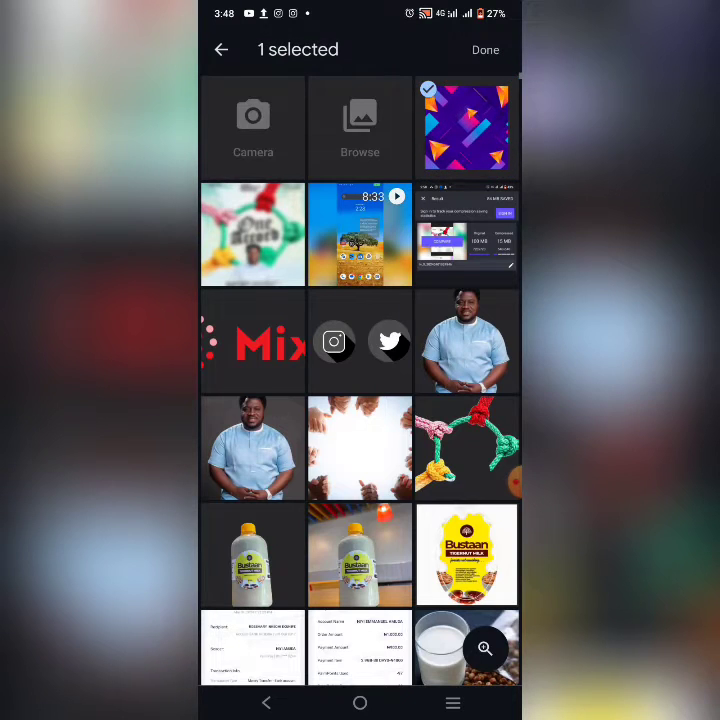
click(485, 49)
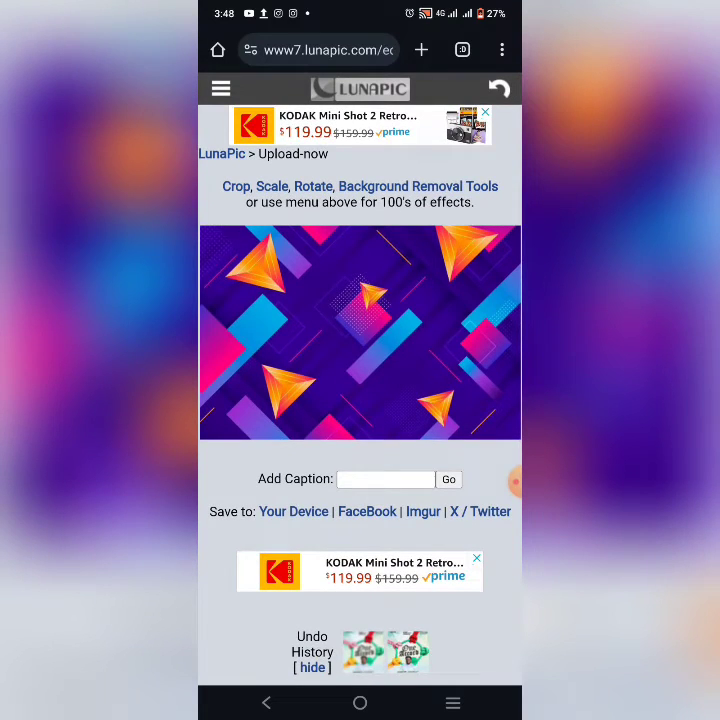
- Close the LunaPic tab, switch to the Mixlr tab, and search for 'lunapic blur'
click(462, 50)
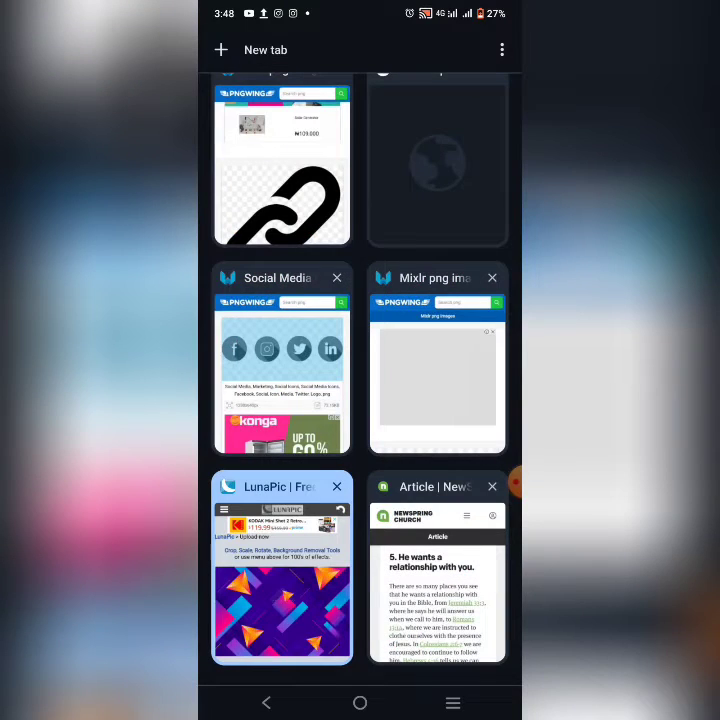
click(337, 486)
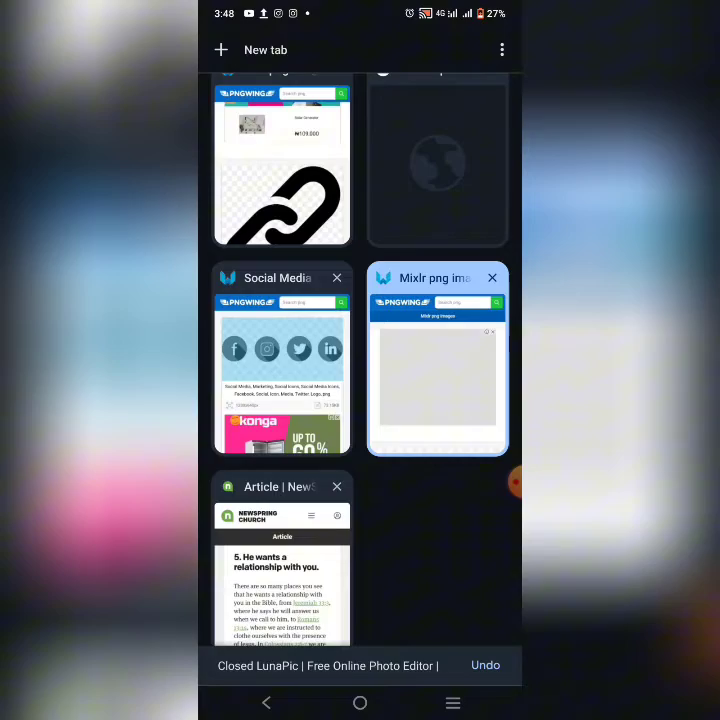
click(438, 370)
click(330, 50)
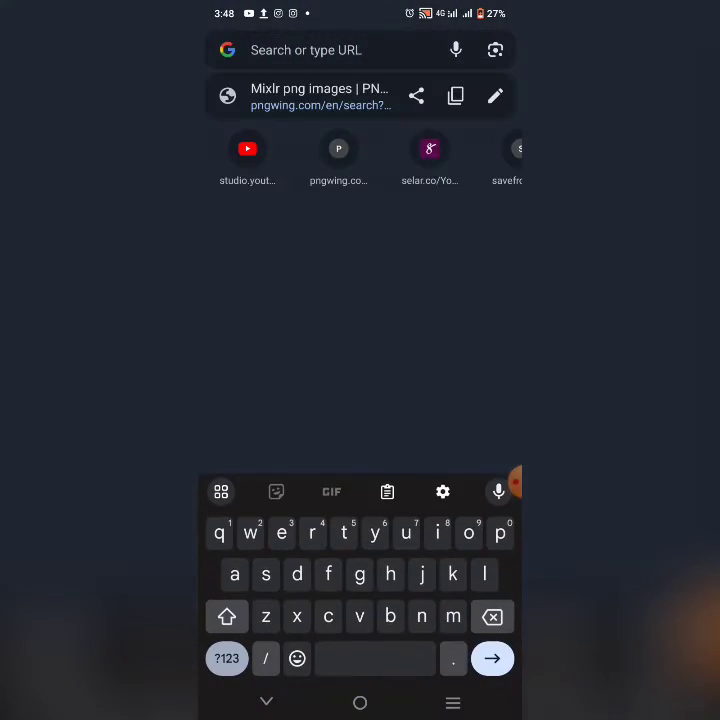
text(lu)
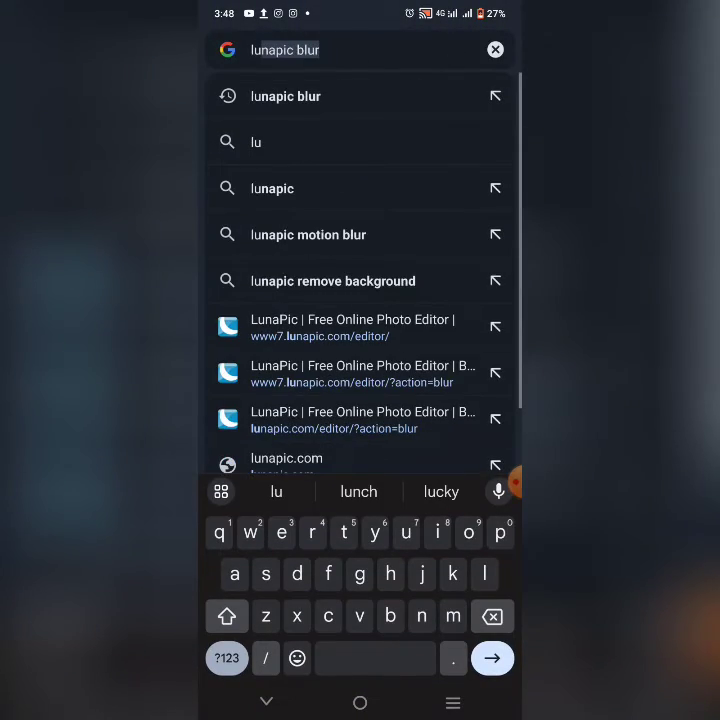
click(285, 96)
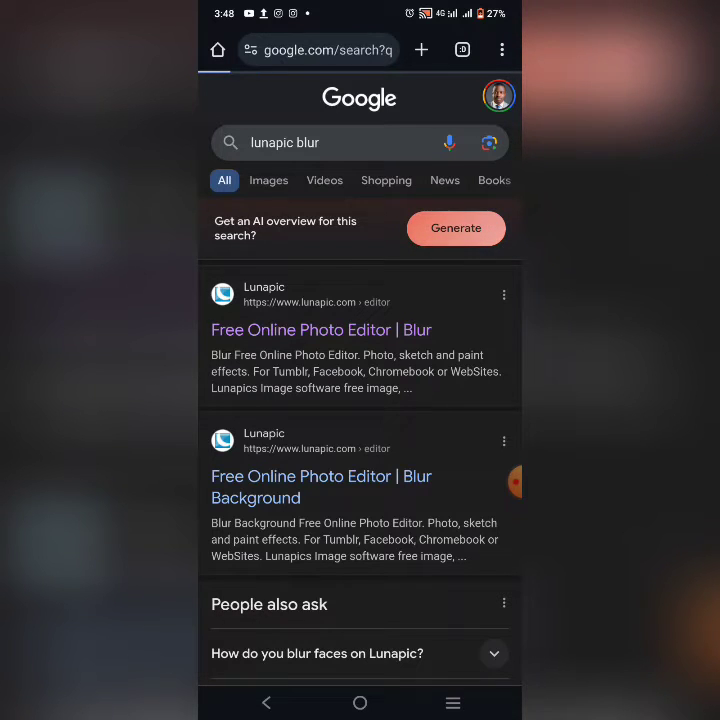
- Open LunaPic's Blur editor and set Adjust Focus strongly toward Blurry
click(321, 329)
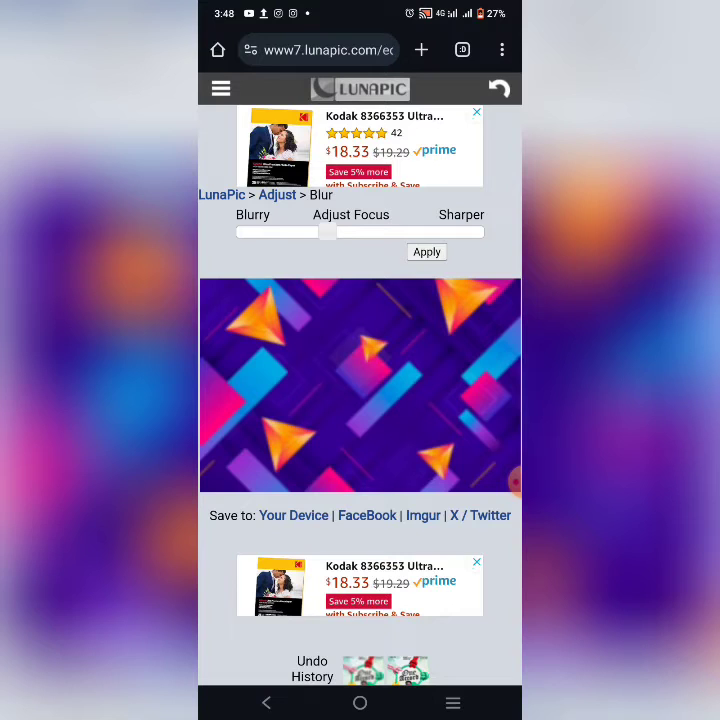
drag(327, 232, 260, 232)
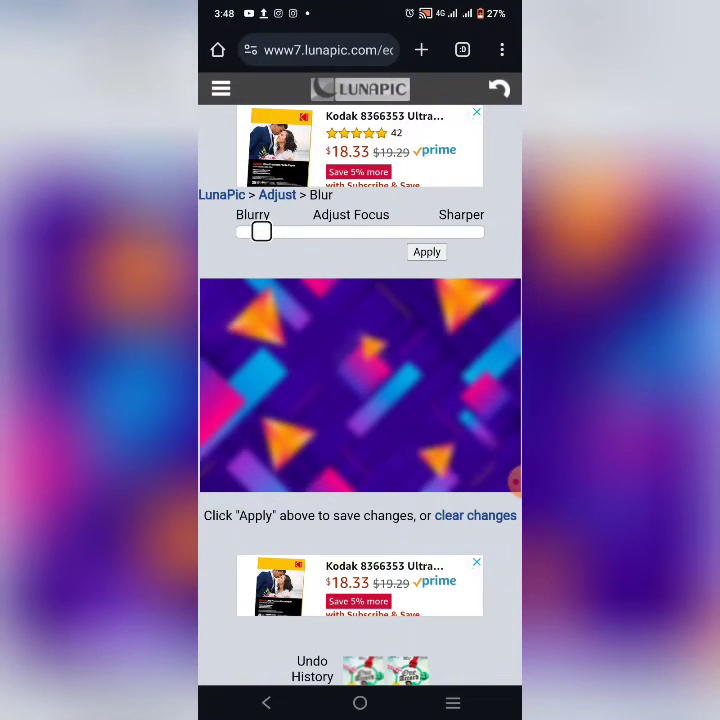
drag(260, 232, 252, 232)
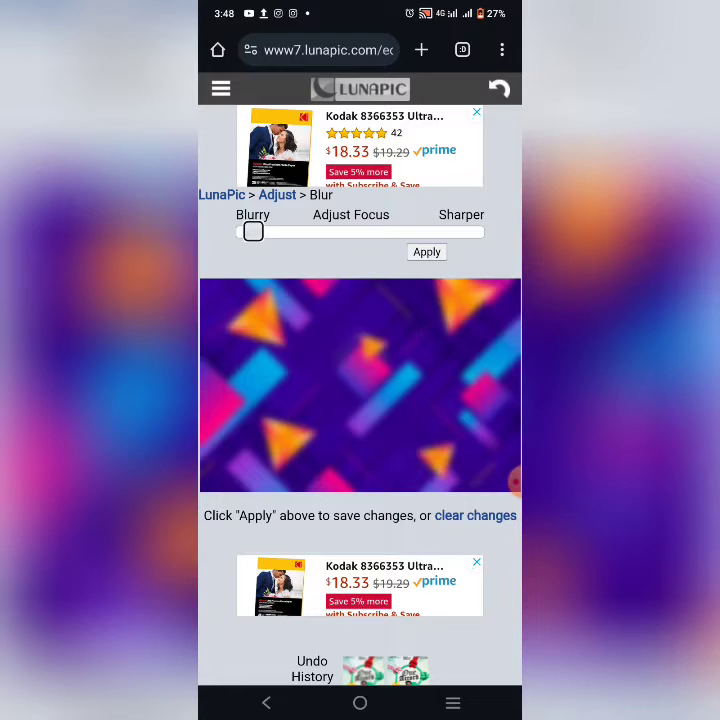
- Apply the blur and save the blurred artwork to the phone
click(427, 252)
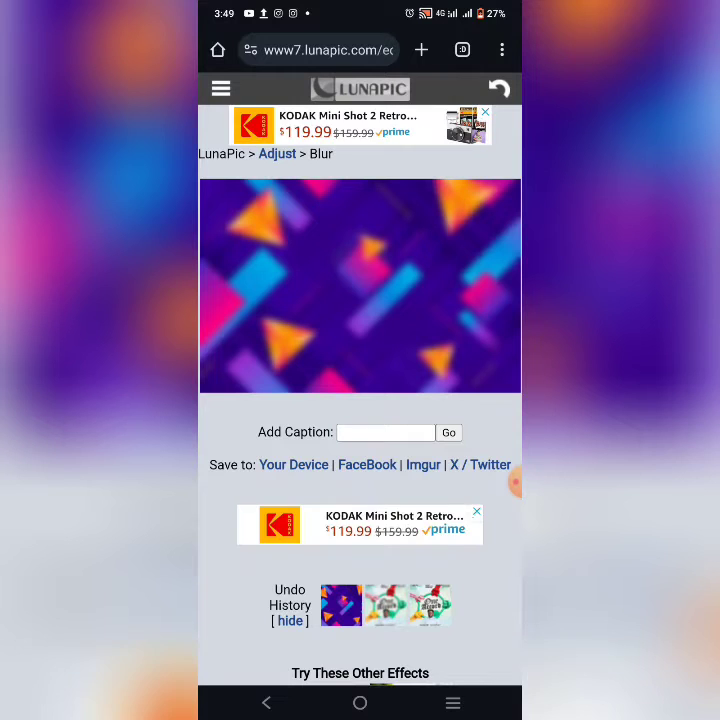
click(293, 464)
click(360, 702)
scroll(360, 500, down, 5)
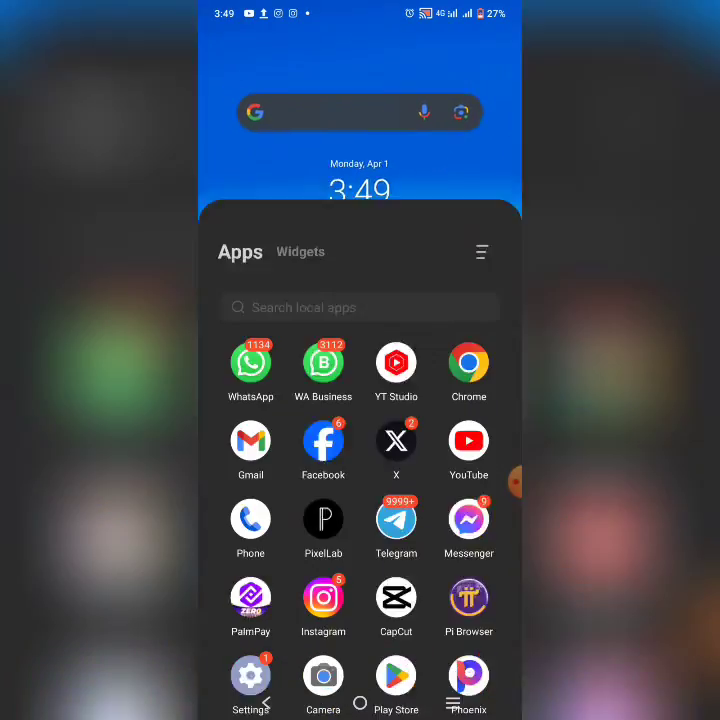
- Launch PixelLab and place an image from the gallery on the canvas
click(193, 304)
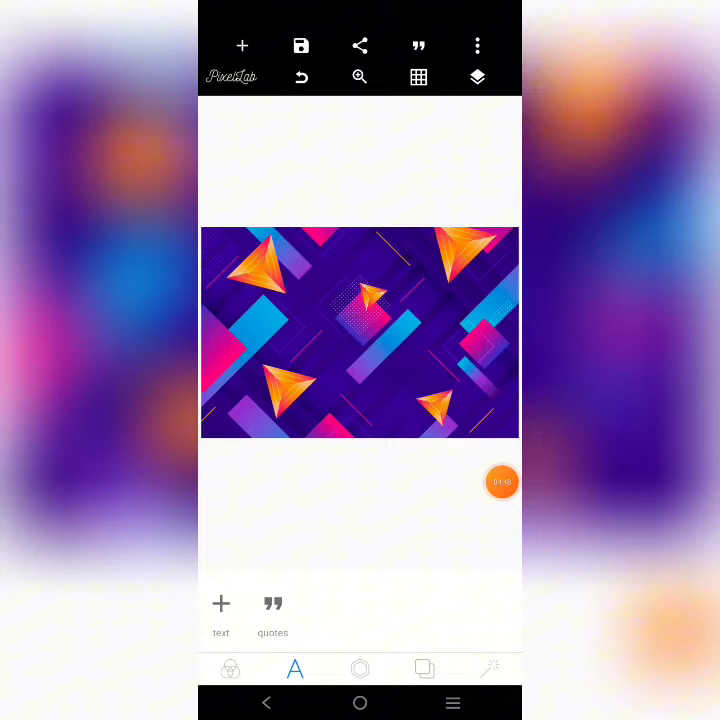
click(242, 46)
click(276, 189)
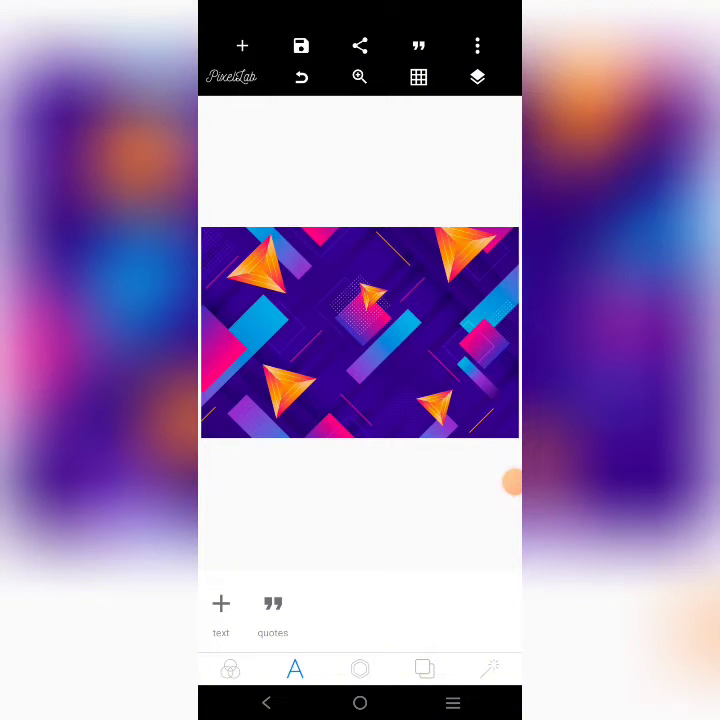
click(359, 467)
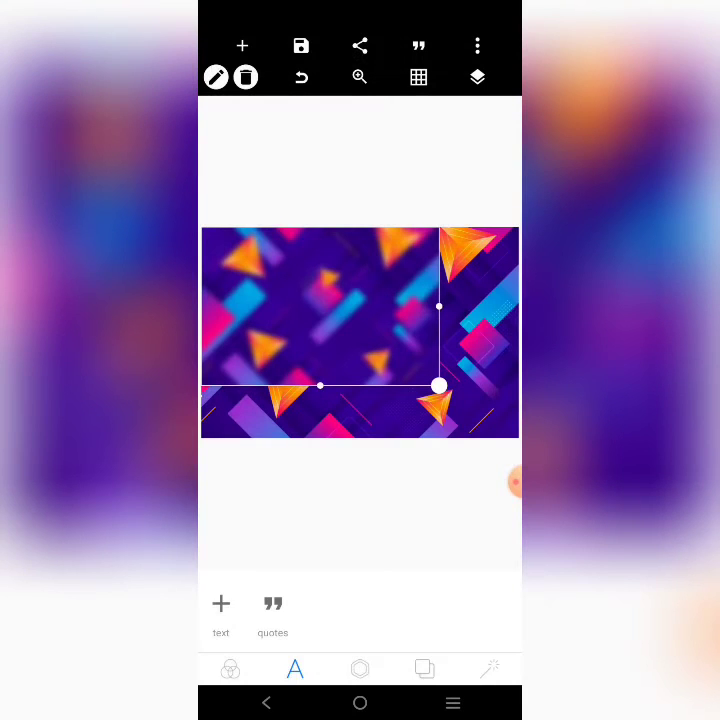
- Stretch the image layer to 100% relative width and crop it
click(360, 669)
scroll(360, 610, right, 3)
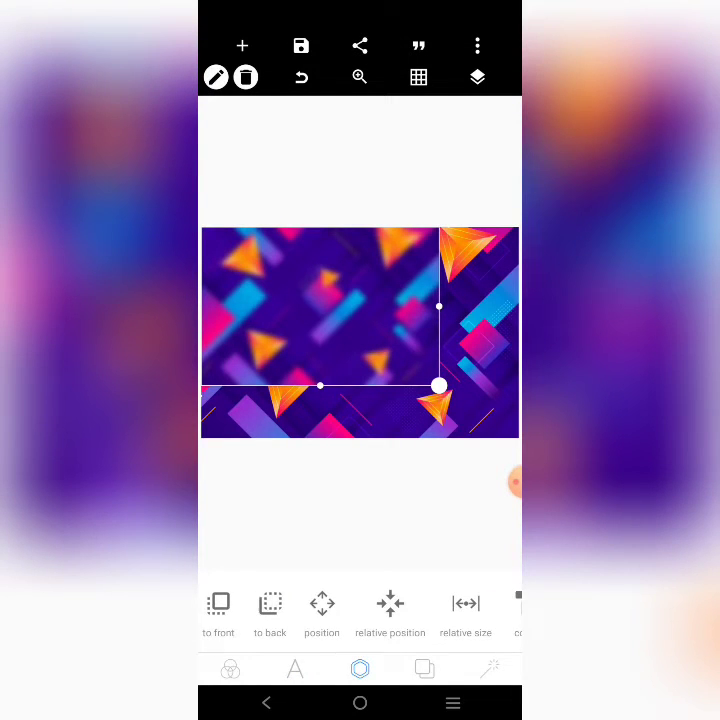
click(465, 610)
drag(387, 656, 437, 656)
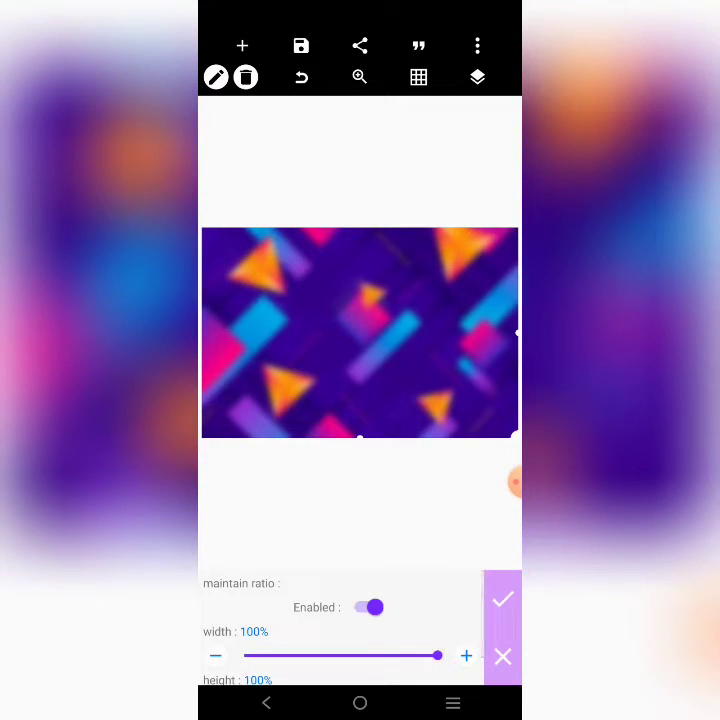
click(502, 600)
click(477, 78)
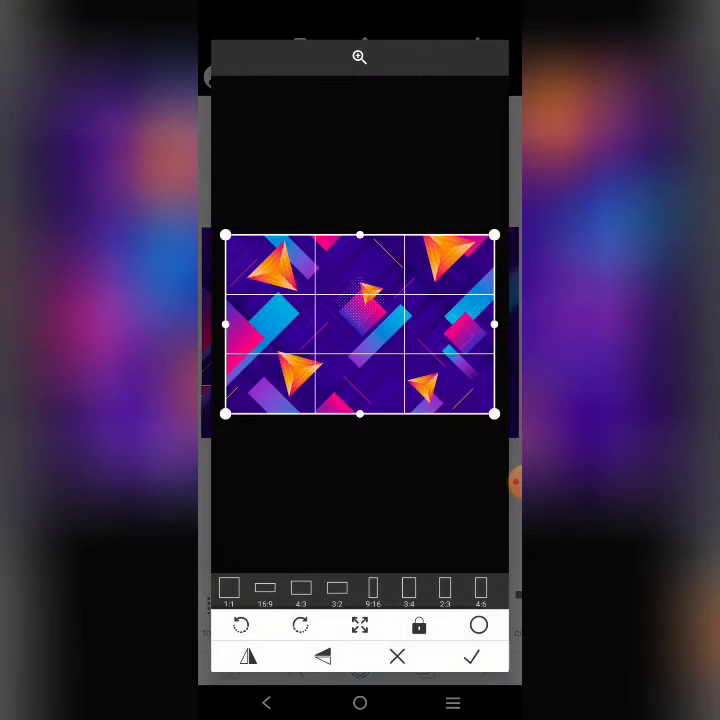
click(471, 657)
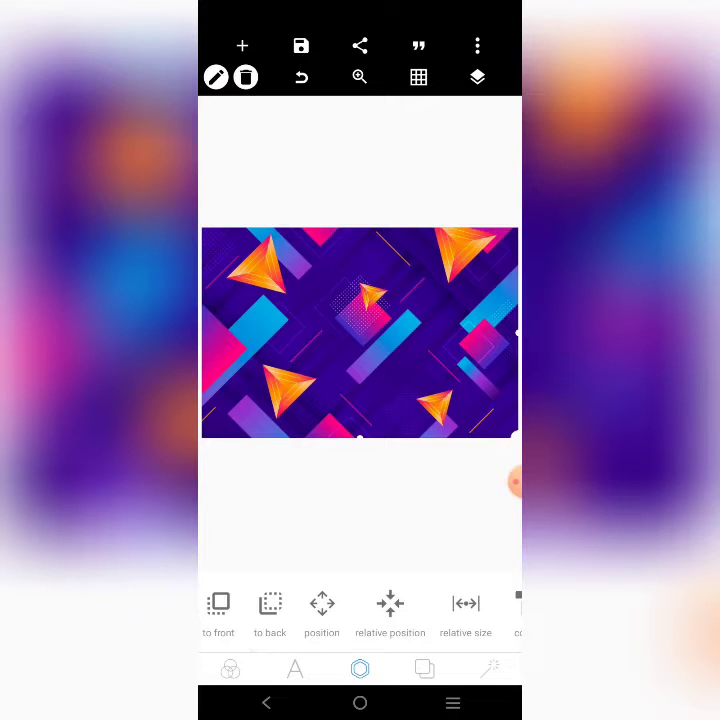
- Add a white rectangle, widen it on both sides, and round its corners to 12%
click(242, 46)
click(260, 161)
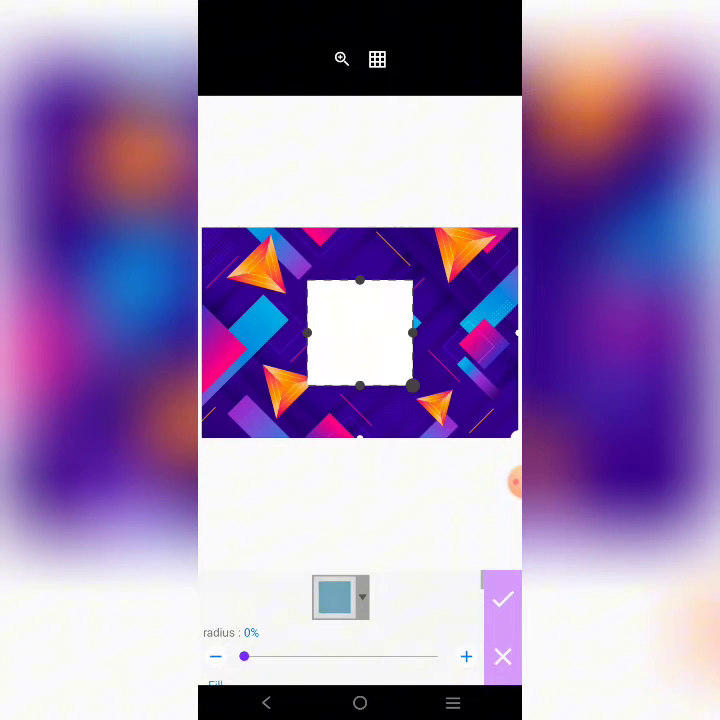
drag(414, 333, 432, 340)
drag(308, 333, 268, 340)
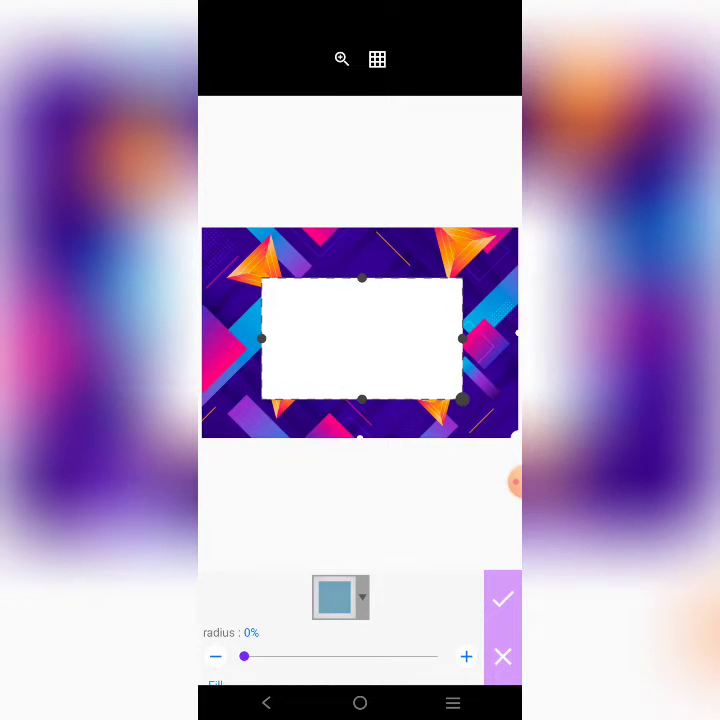
drag(243, 603, 266, 603)
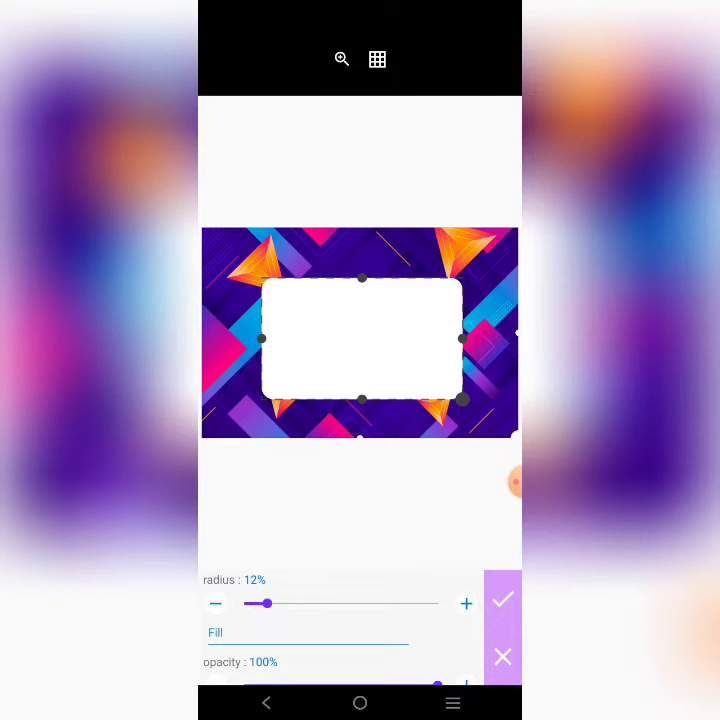
click(502, 600)
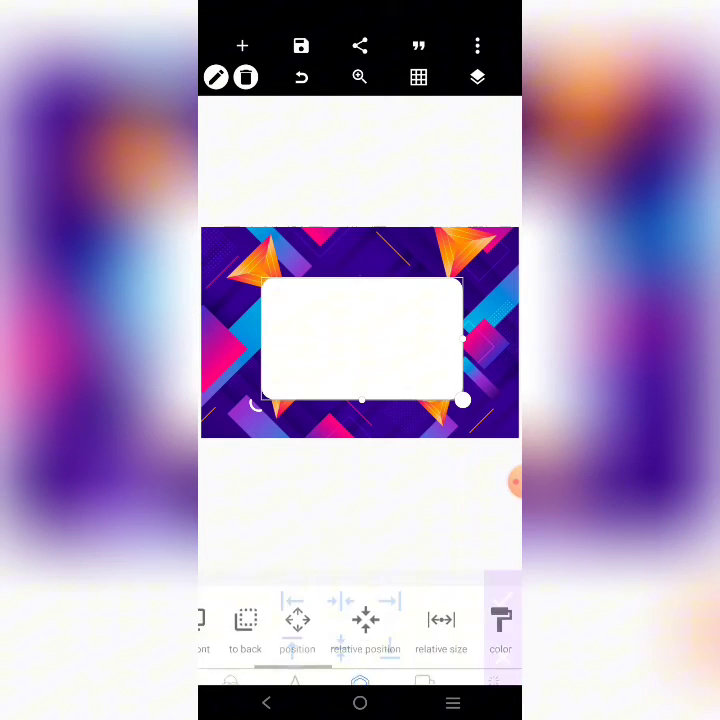
- Centre the rectangle on the artwork and try a red fill
click(365, 625)
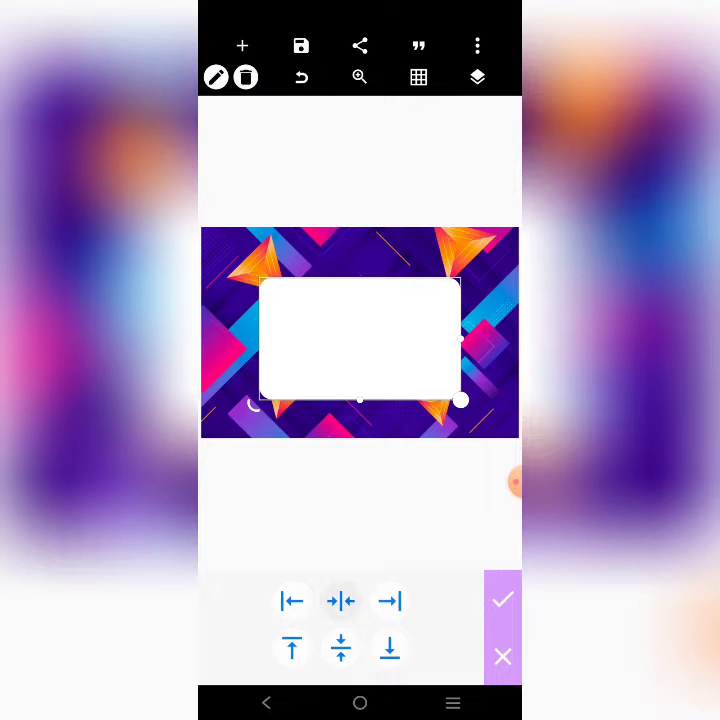
click(502, 600)
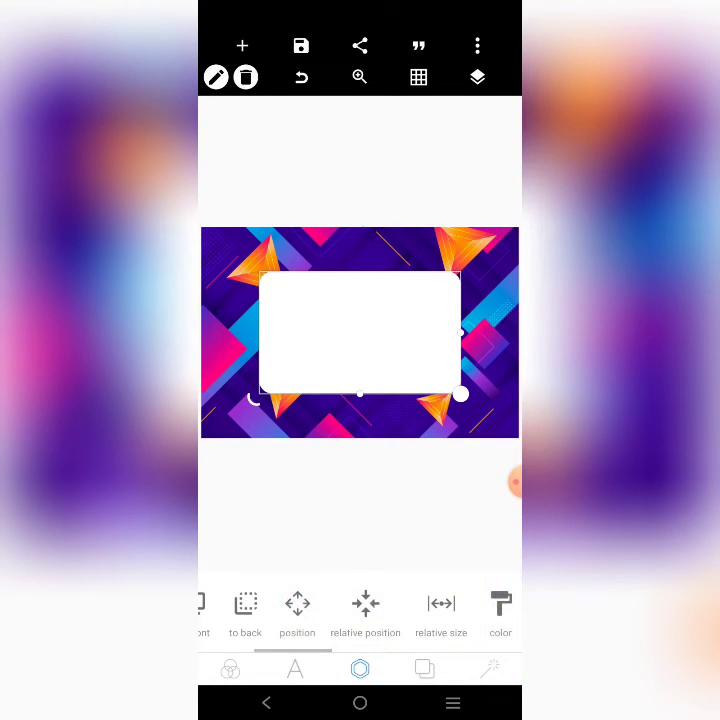
scroll(360, 612, right, 4)
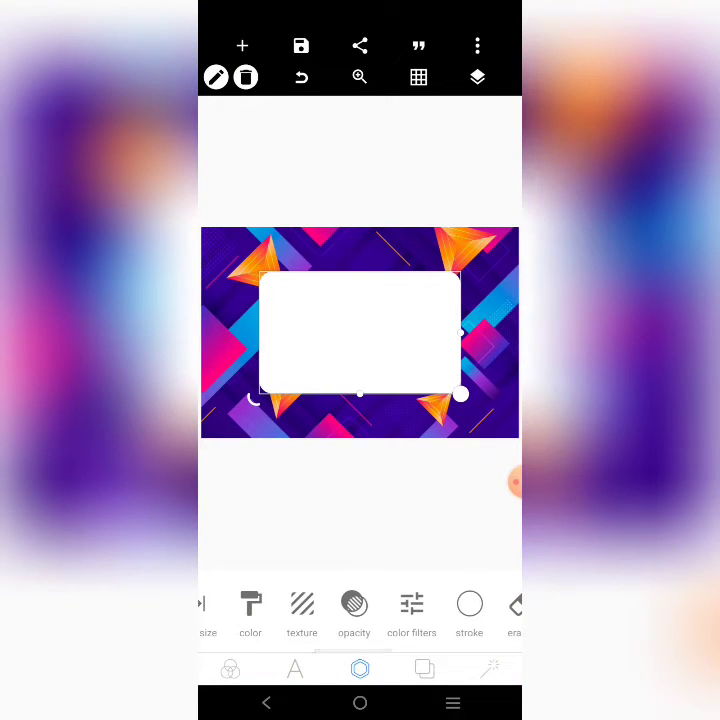
scroll(360, 612, left, 4)
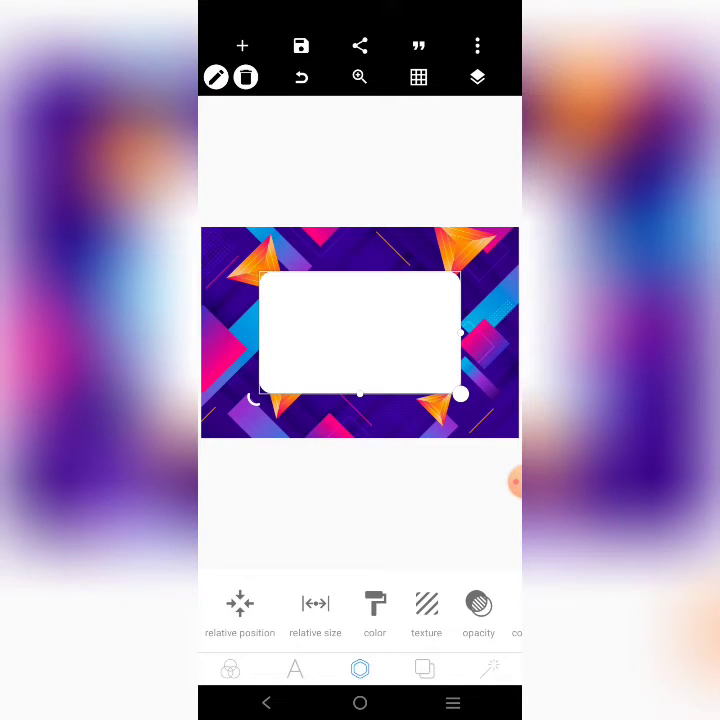
click(374, 610)
click(230, 660)
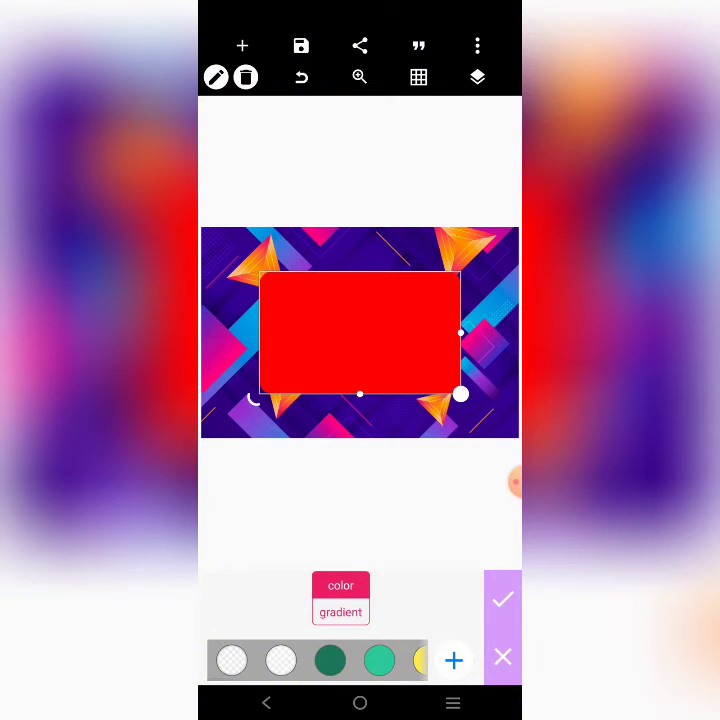
click(502, 600)
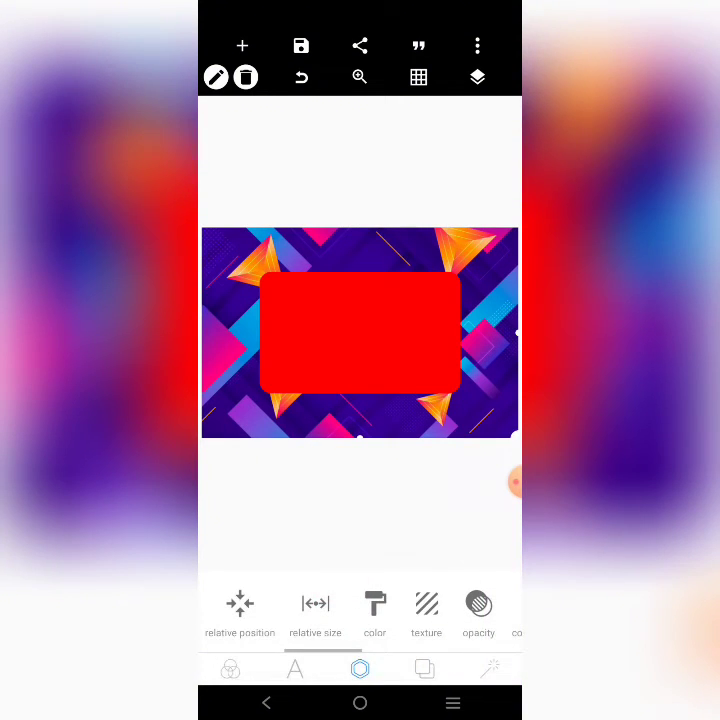
scroll(360, 610, right, 1)
- Fill the rectangle with dark green, lightened to #30A839
click(335, 605)
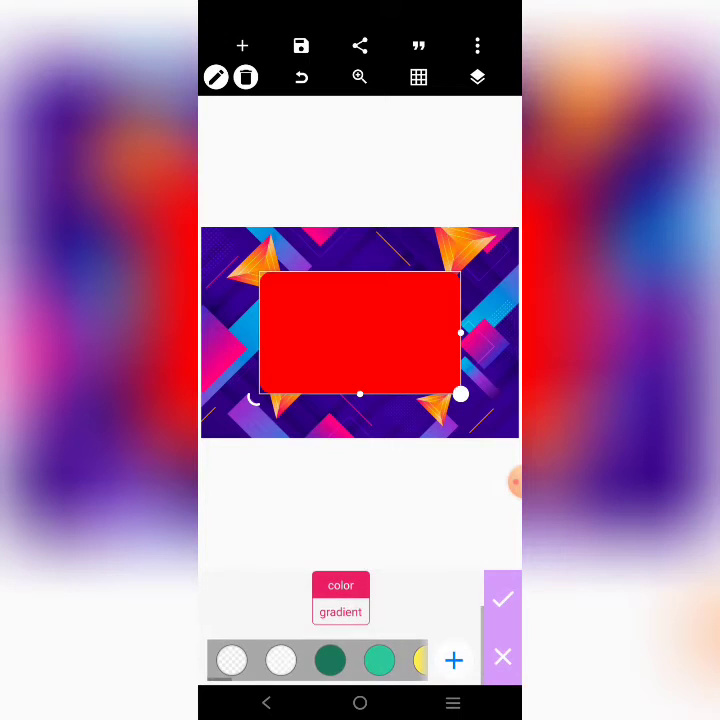
drag(400, 660, 230, 660)
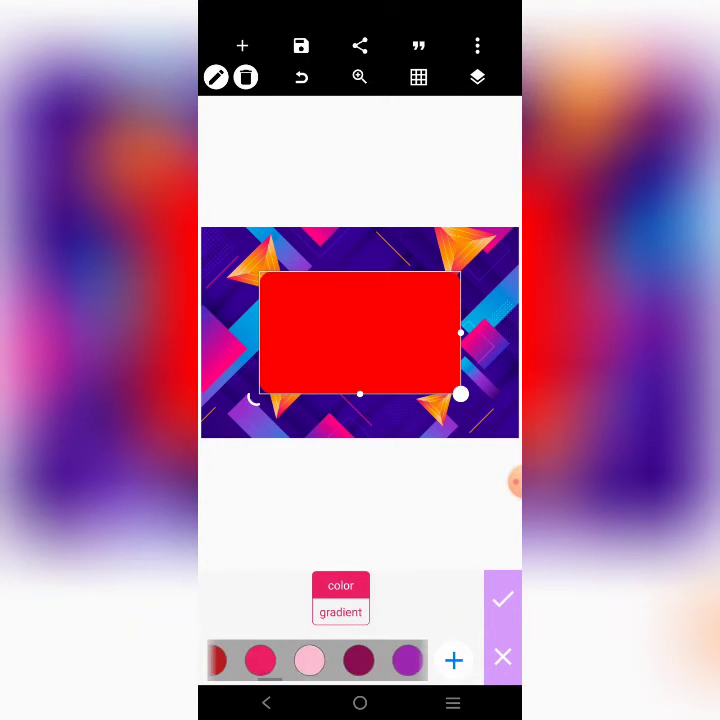
drag(400, 660, 230, 660)
drag(400, 660, 230, 660)
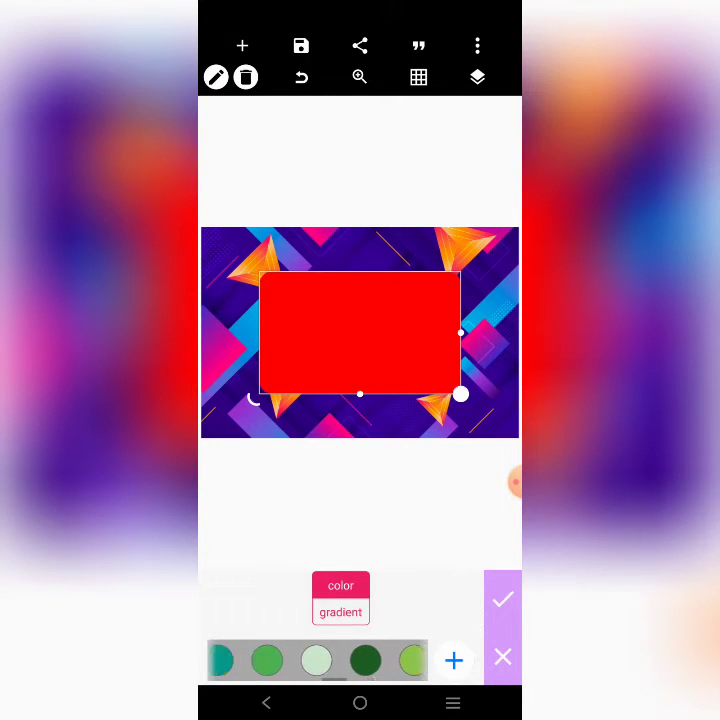
drag(400, 660, 260, 660)
drag(400, 660, 300, 660)
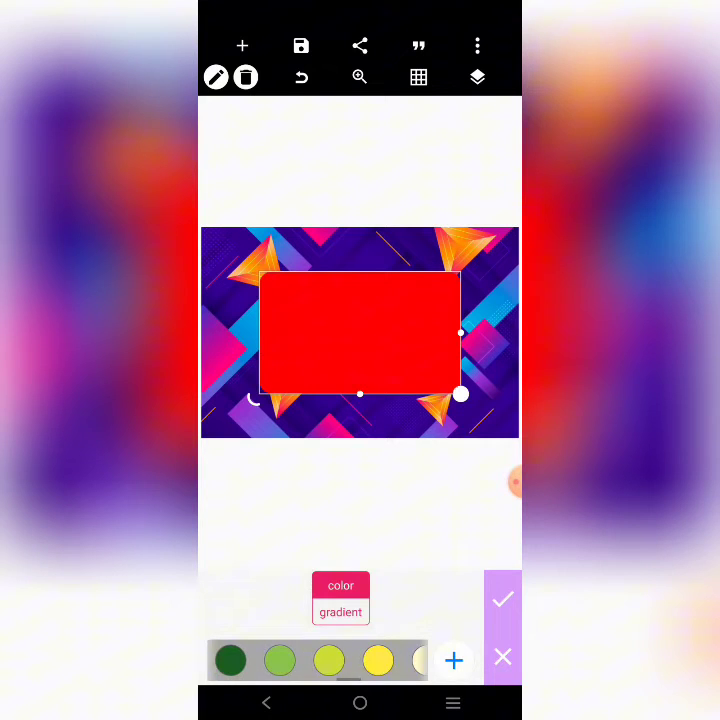
drag(250, 660, 330, 660)
click(310, 660)
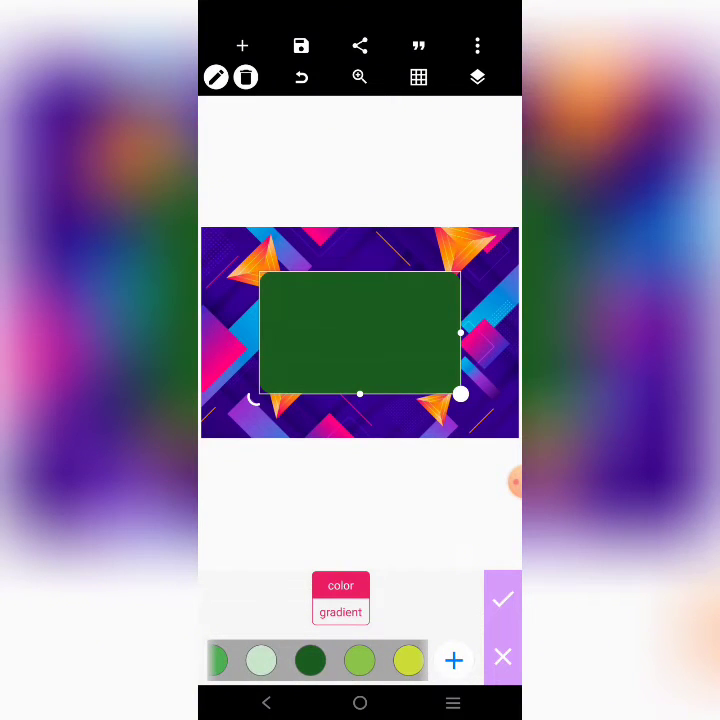
click(453, 660)
mouse_move(290, 470)
mouse_down()
mouse_move(432, 470)
mouse_move(400, 470)
mouse_up()
click(472, 554)
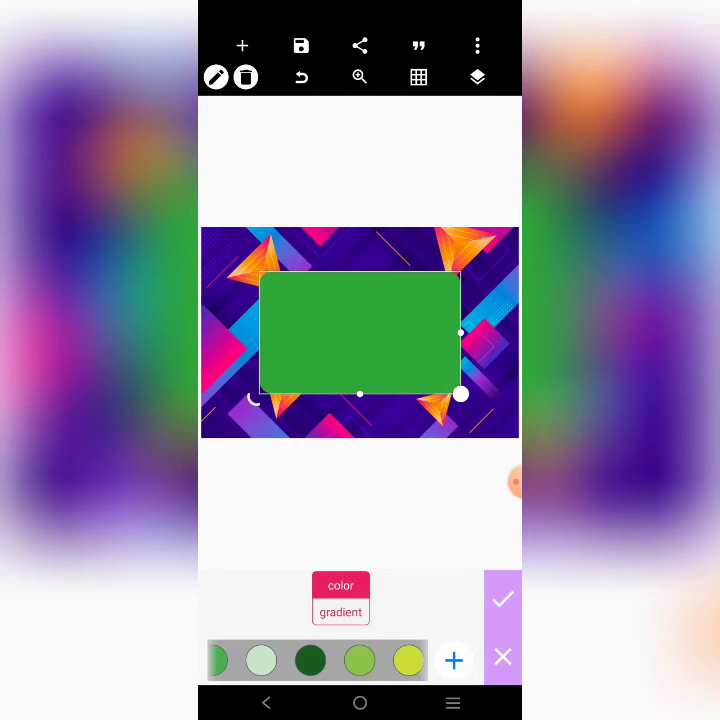
click(502, 598)
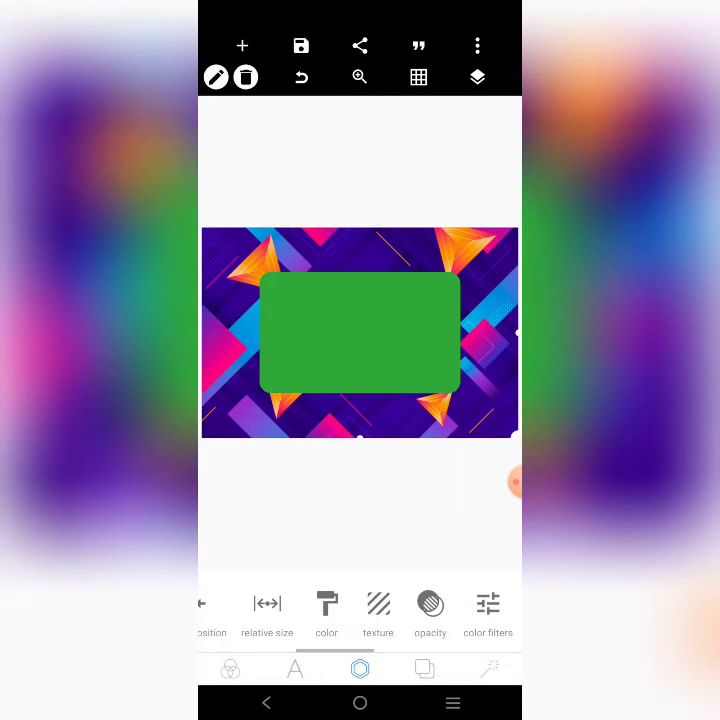
- Merge the top two layers into a single layer
click(360, 669)
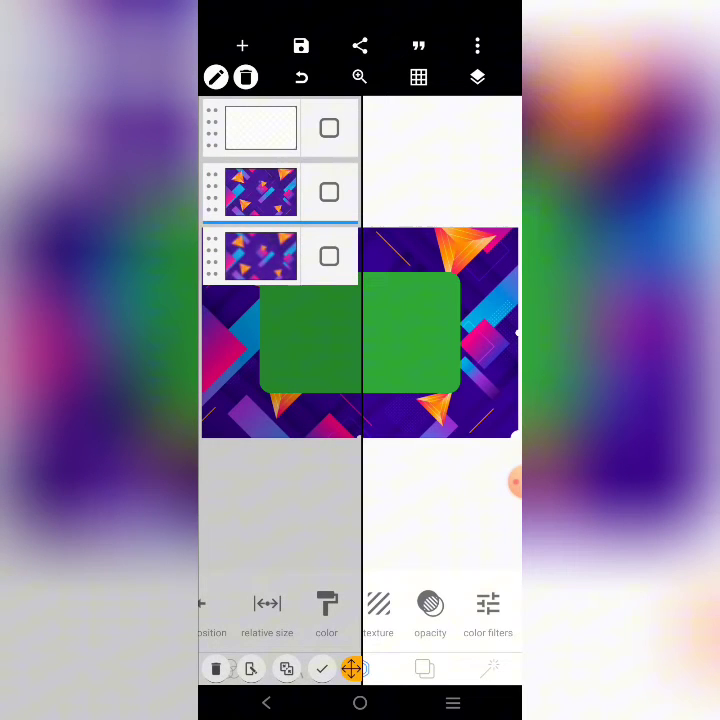
click(329, 192)
click(329, 128)
click(215, 77)
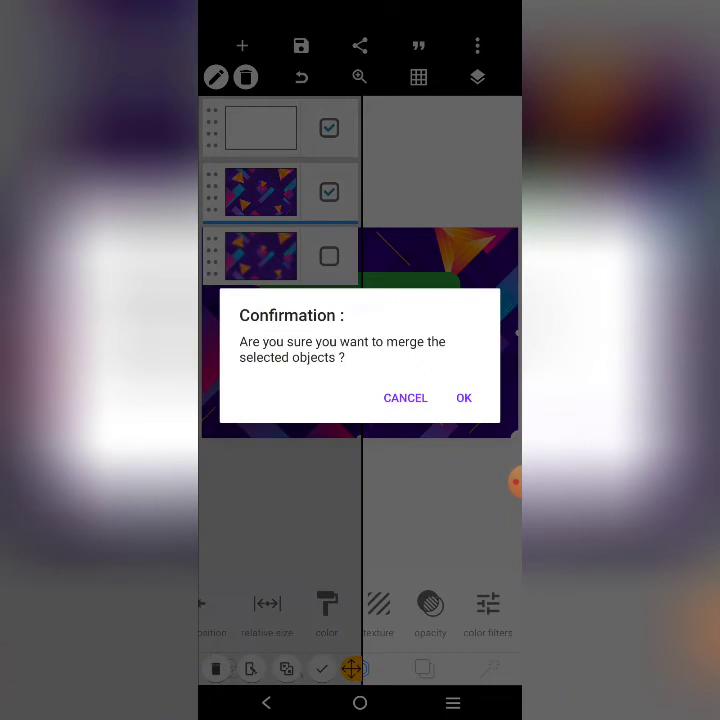
click(463, 397)
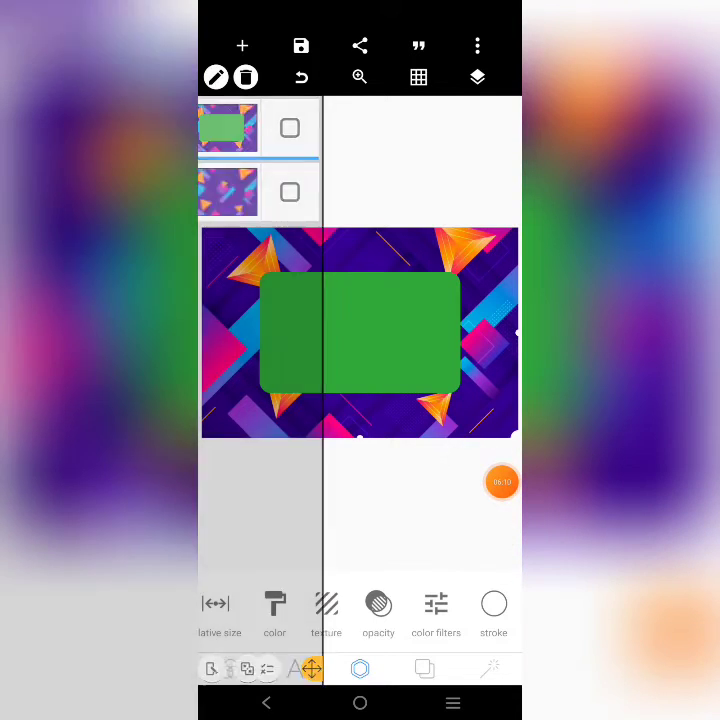
scroll(360, 610, right, 6)
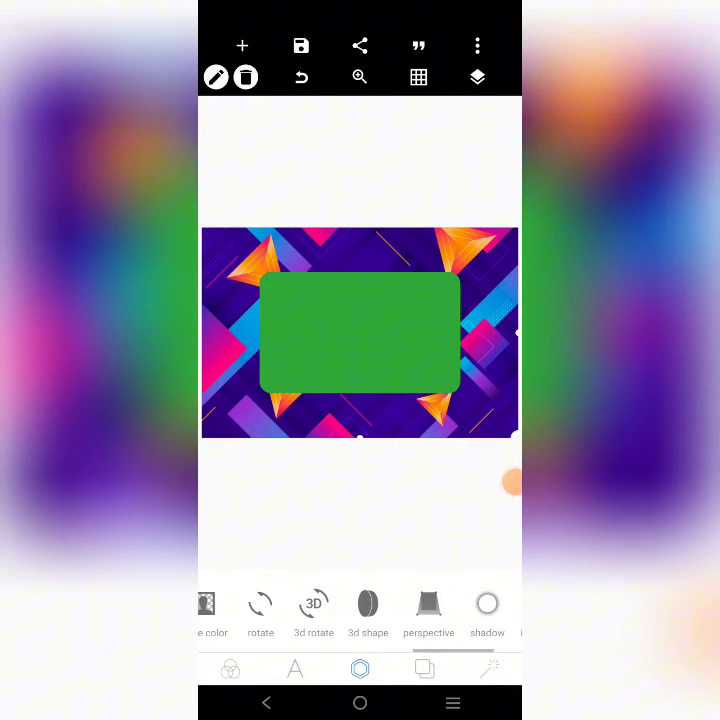
- Erase the green color from the merged image so blurred artwork shows through the card
click(447, 604)
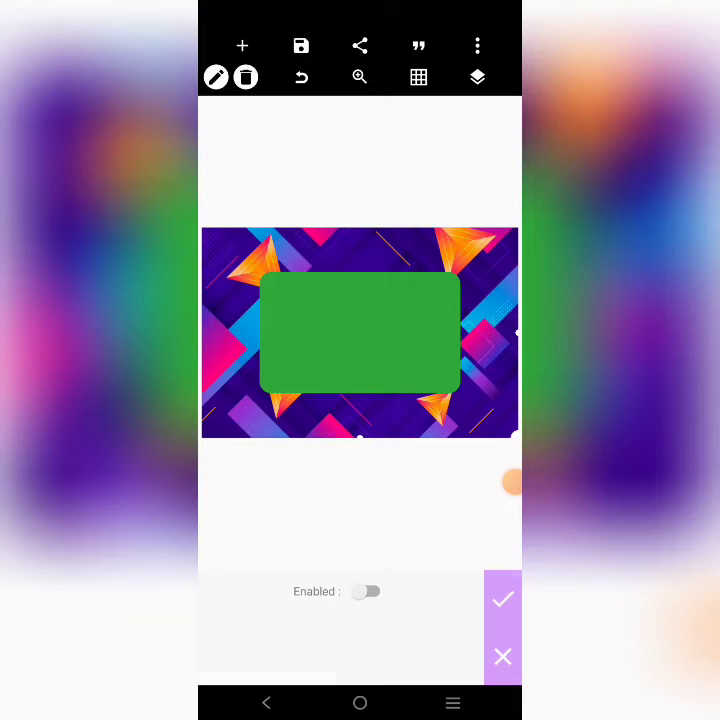
click(366, 591)
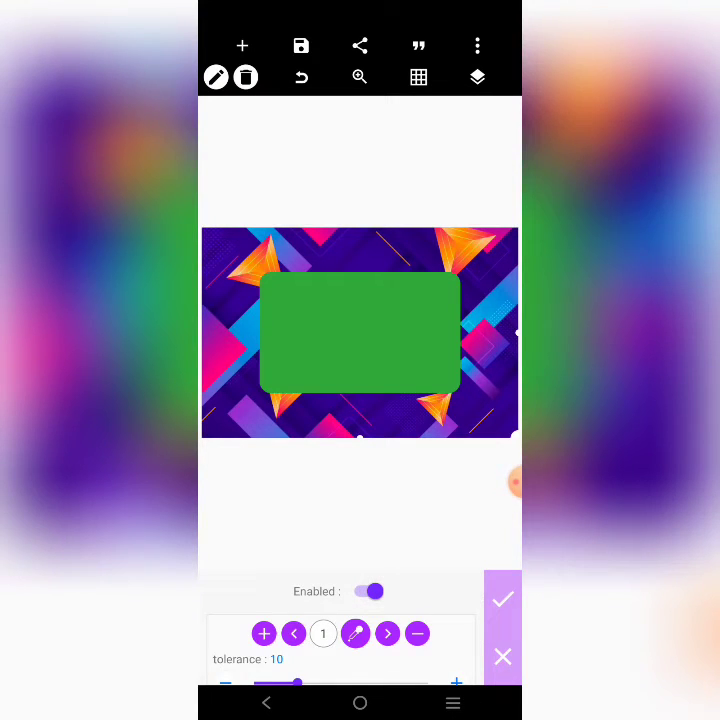
click(355, 633)
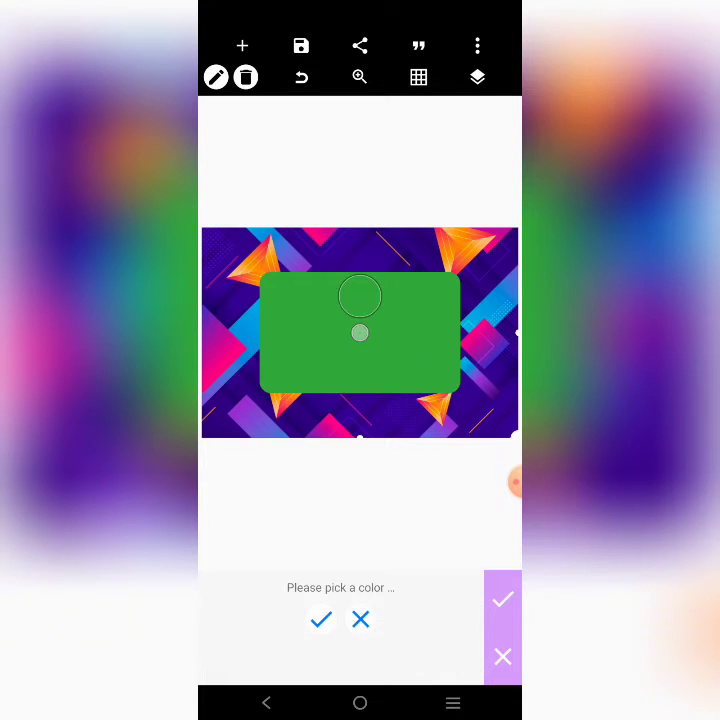
drag(360, 332, 325, 347)
click(320, 620)
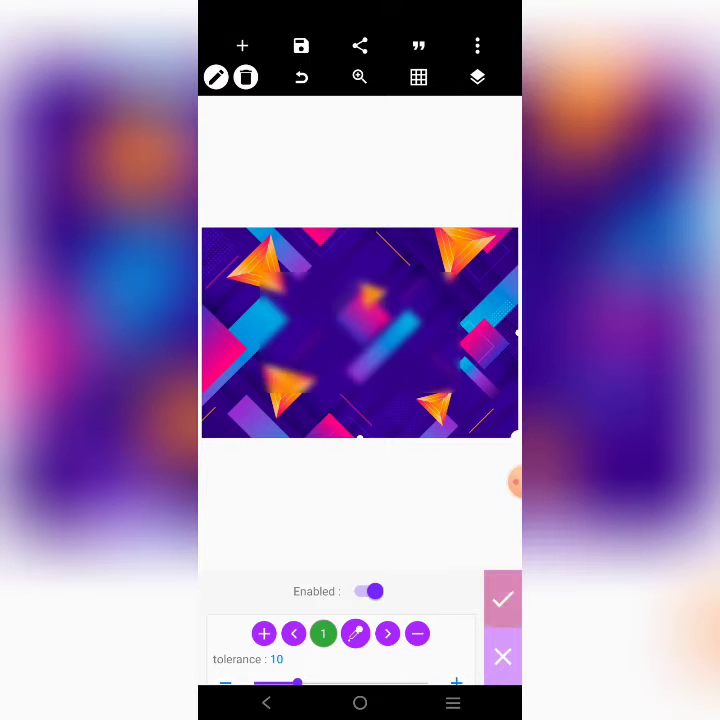
click(502, 598)
click(498, 604)
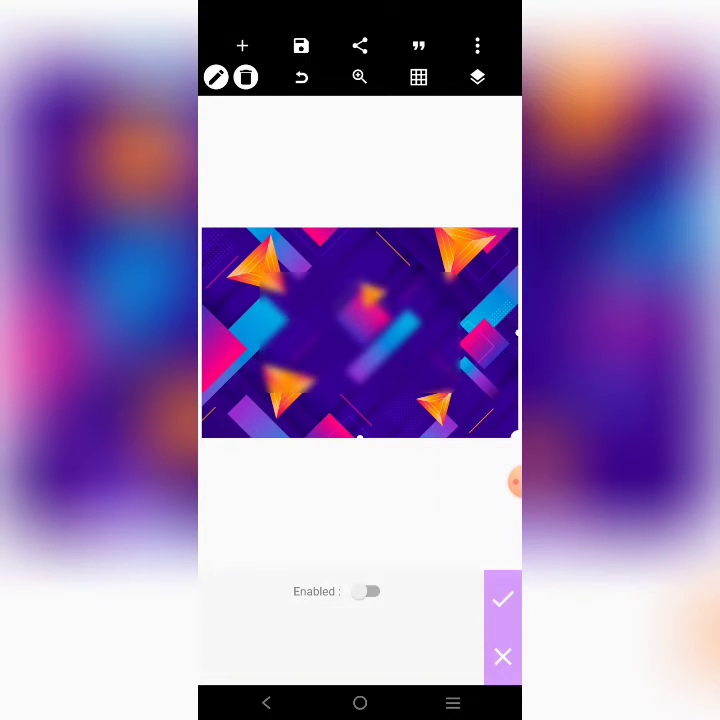
- Enable a white #FFFFFF shadow with blur radius 10 as a glow around the card
click(366, 591)
scroll(330, 620, down, 2)
click(235, 596)
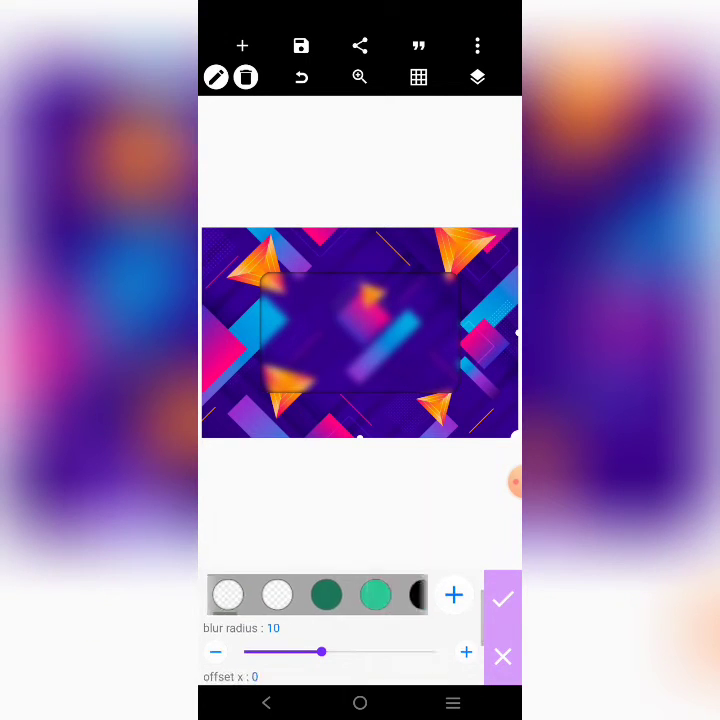
drag(390, 596, 290, 596)
click(347, 596)
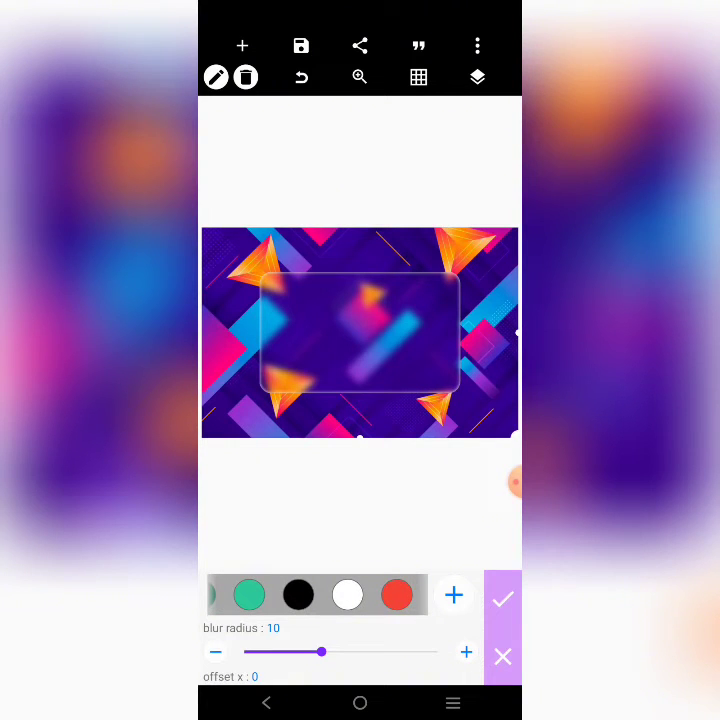
click(453, 596)
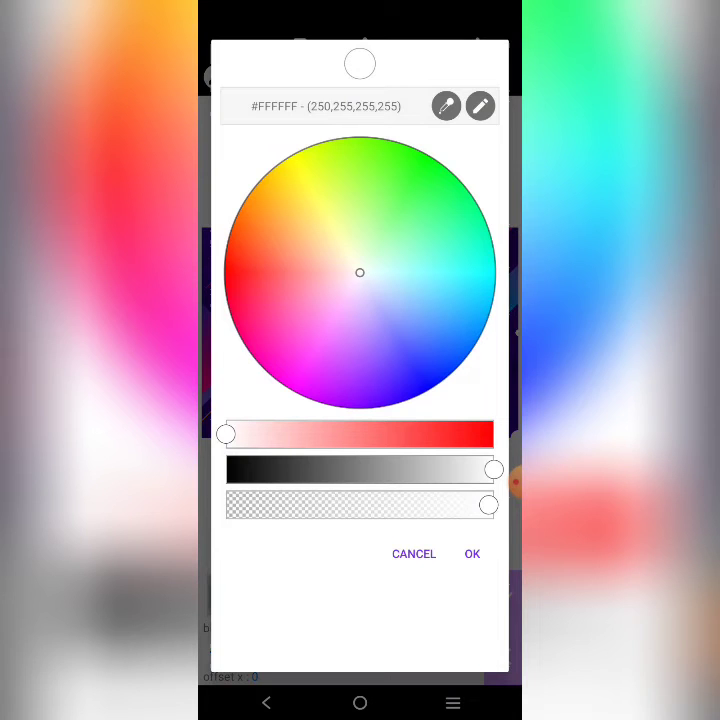
click(472, 554)
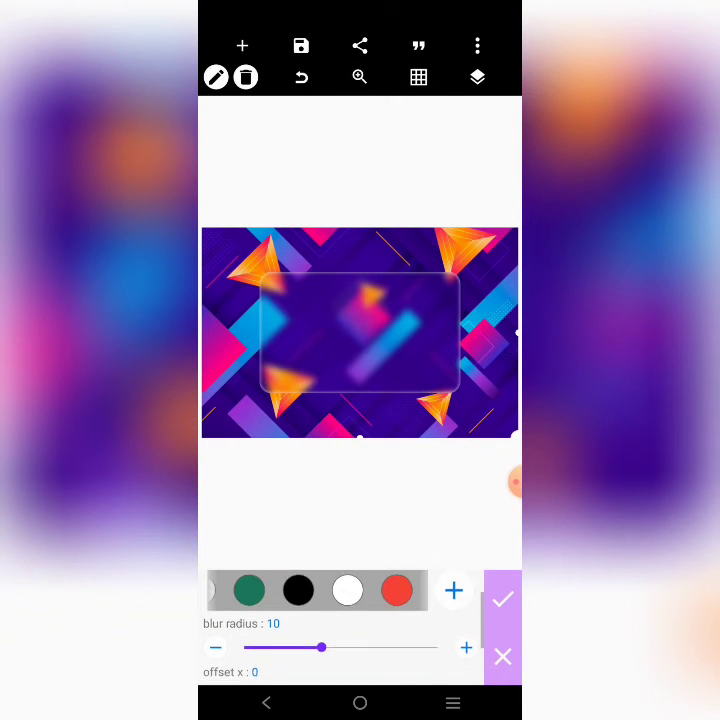
scroll(320, 630, down, 2)
scroll(320, 630, down, 2)
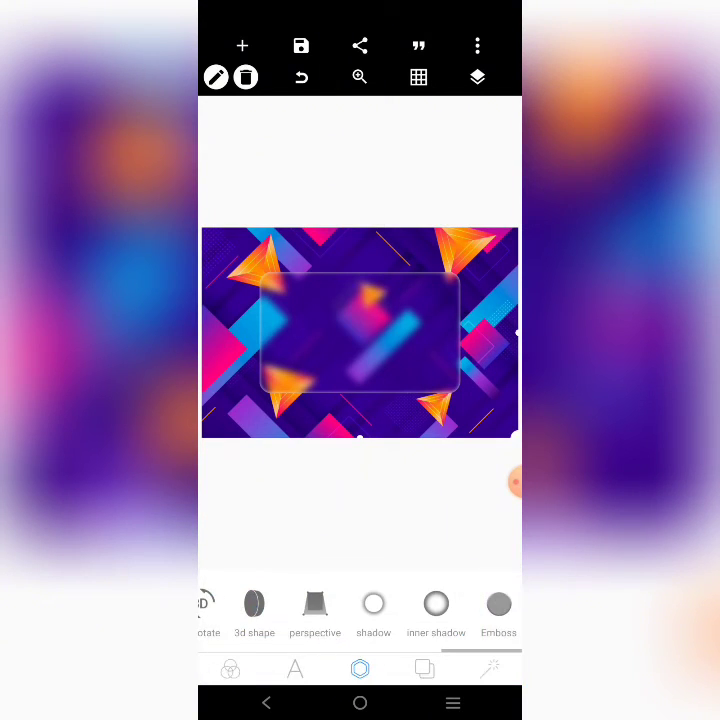
- Add a text element on the card and change its wording to GLASS
click(242, 46)
click(250, 75)
drag(232, 240, 305, 312)
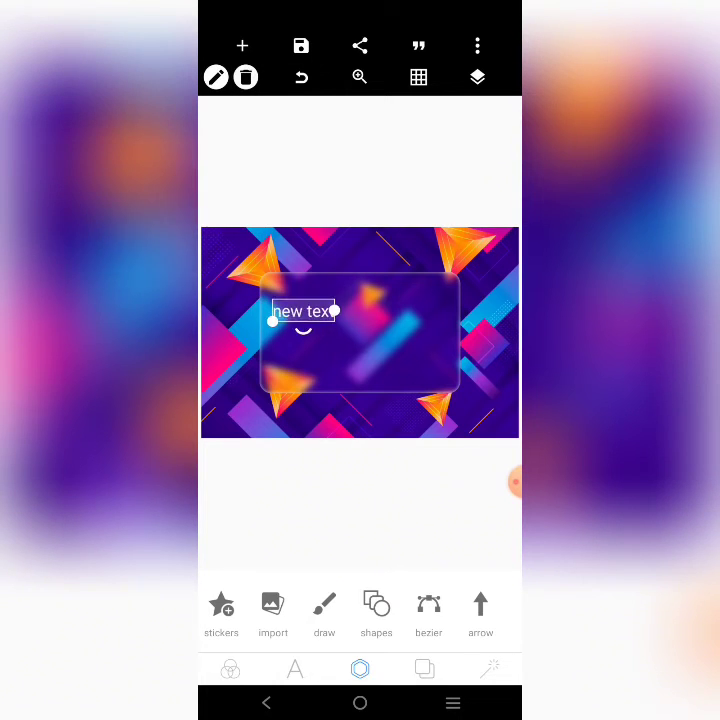
double_click(305, 312)
key(BackSpace)
key(BackSpace)
key(BackSpace)
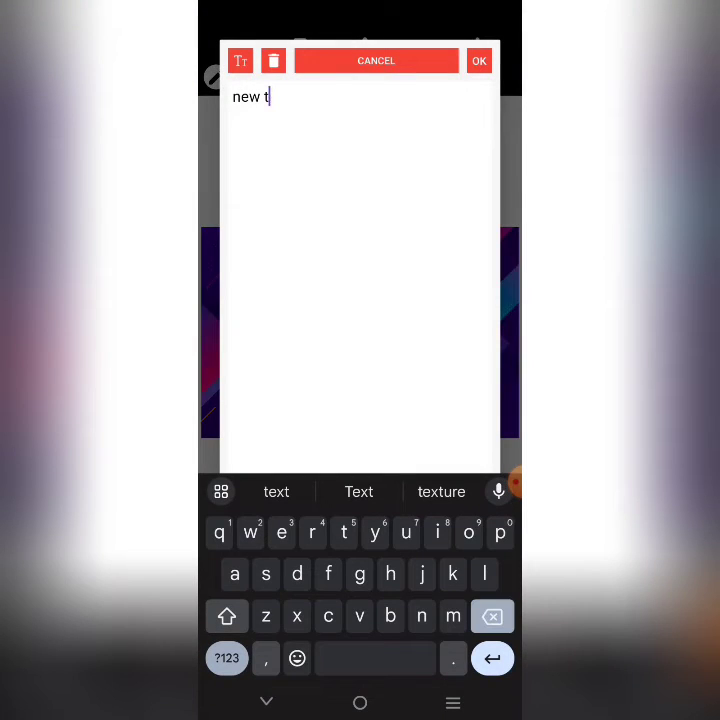
key(BackSpace)
key(BackSpace)
key(BackSpace)
text(GLASS)
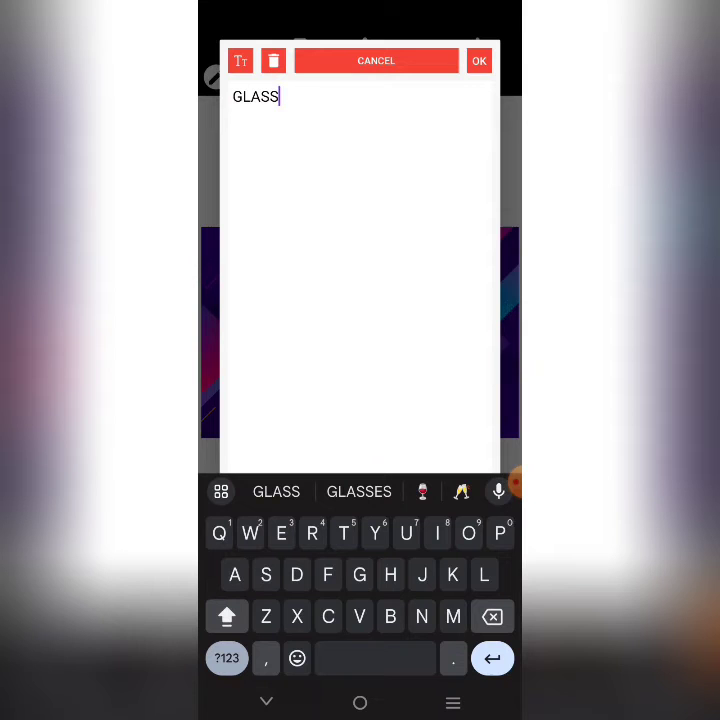
click(479, 60)
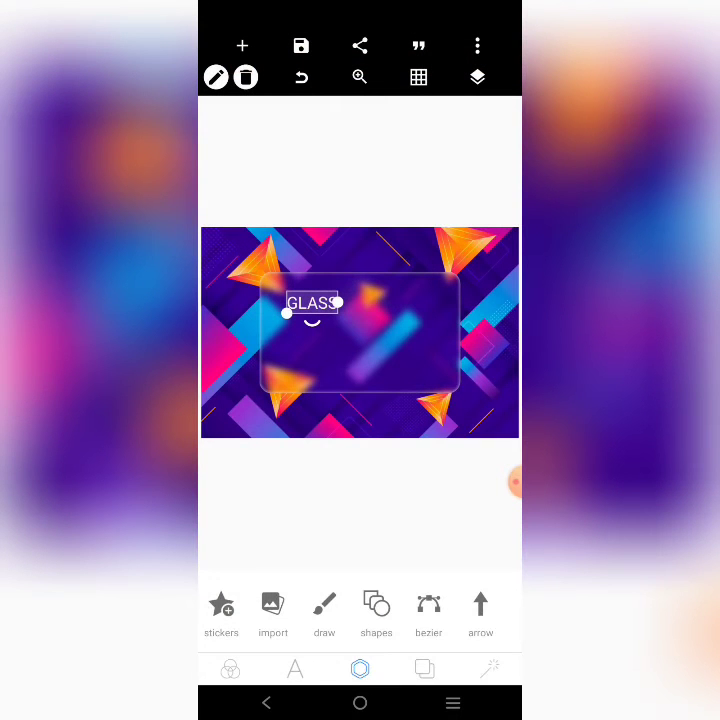
- Give GLASS a bold font and duplicate the text layer
click(295, 669)
scroll(360, 605, right, 5)
click(417, 603)
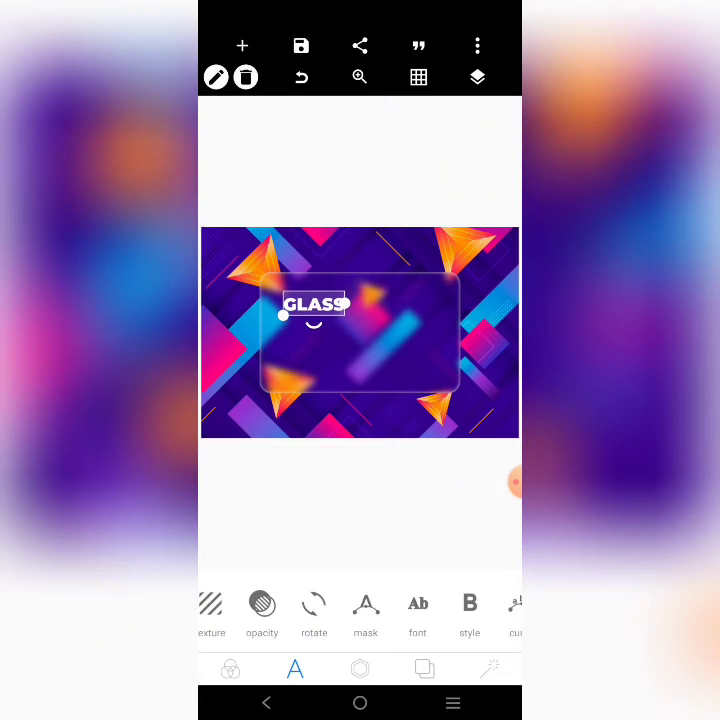
click(383, 604)
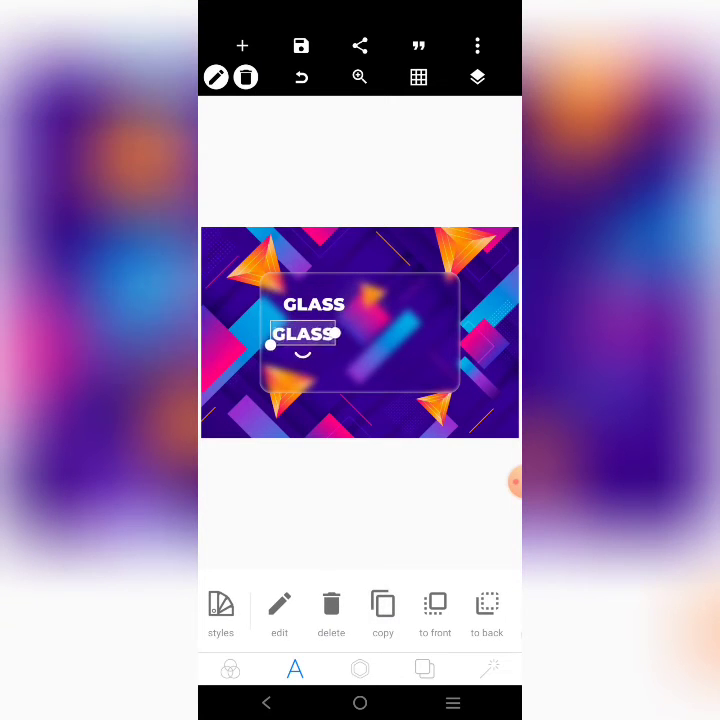
- Change the duplicate text's wording to MORPHISM
click(279, 604)
click(274, 60)
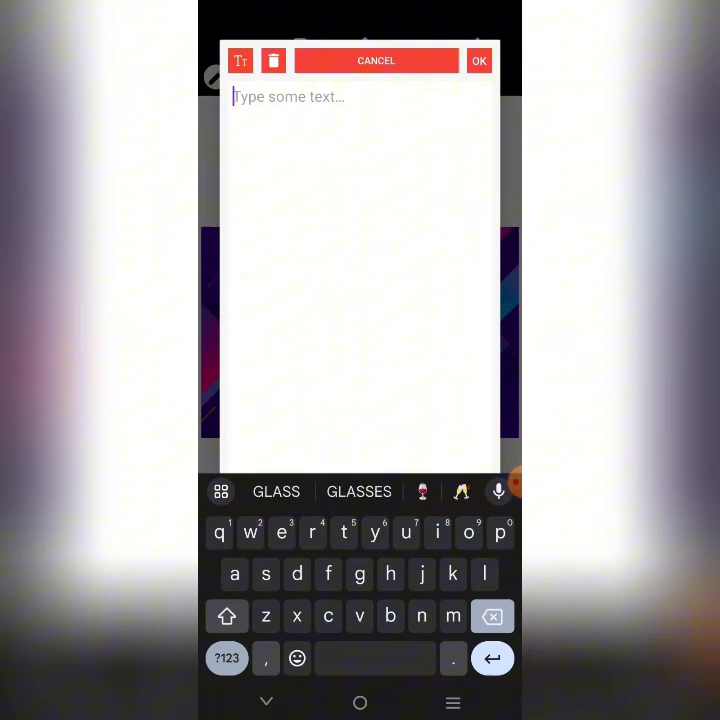
text(MORP)
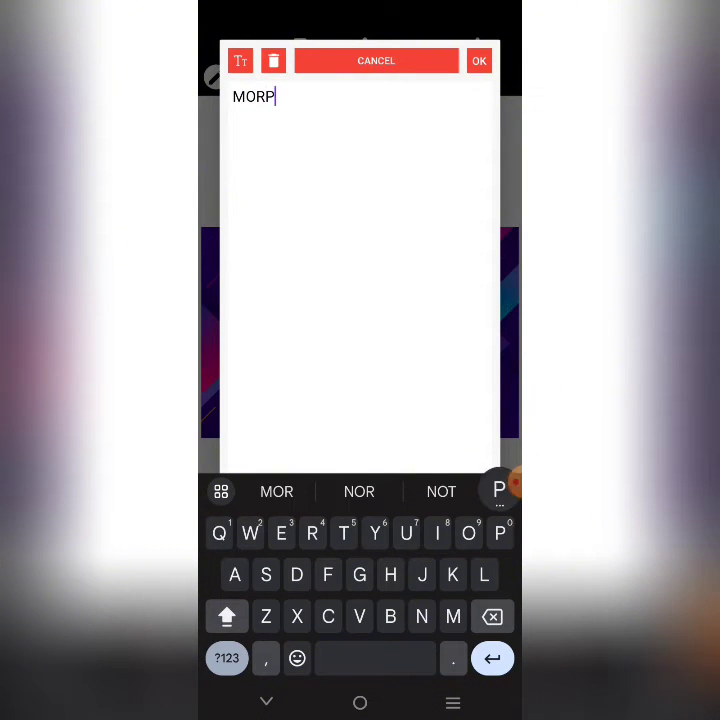
text(HU)
click(441, 491)
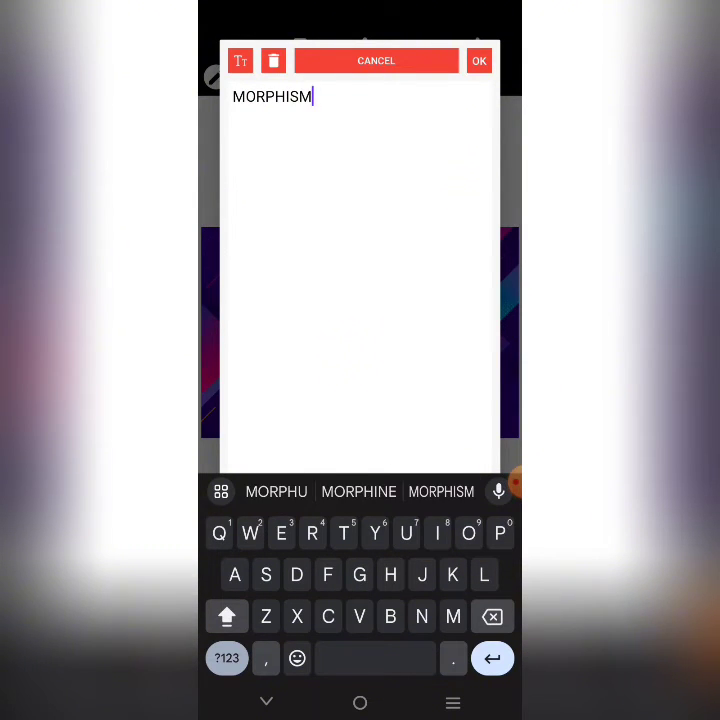
click(479, 60)
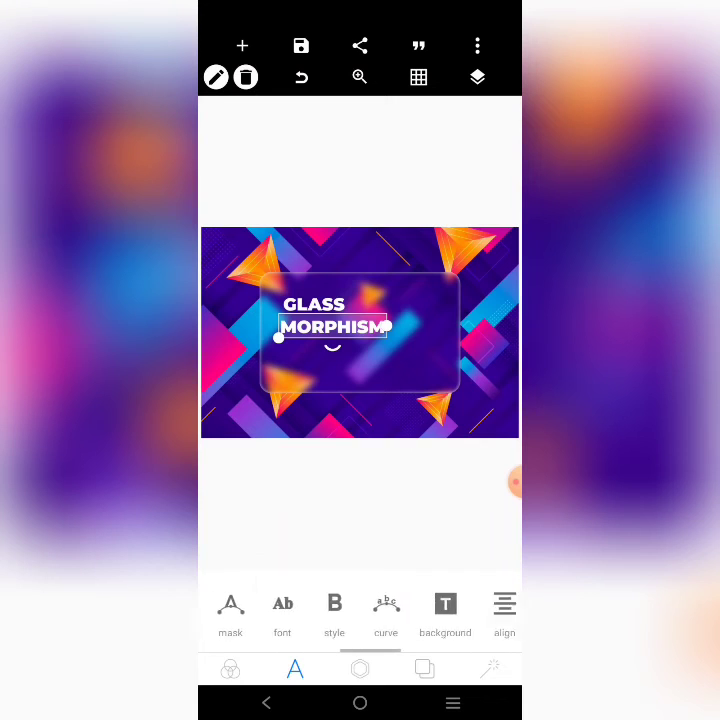
scroll(360, 610, left, 1)
- Set MORPHISM to Montserrat-Medium and nudge it into place under GLASS
click(512, 483)
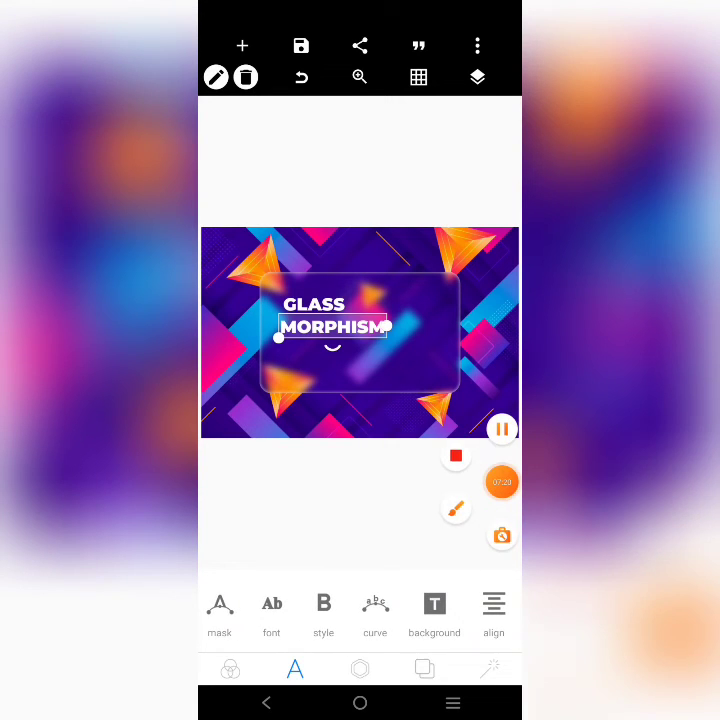
click(271, 610)
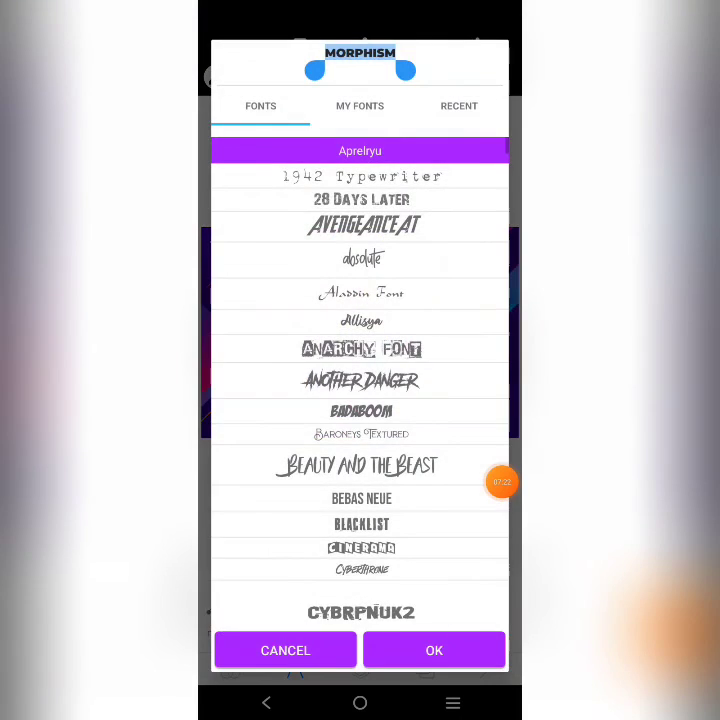
scroll(360, 400, down, 5)
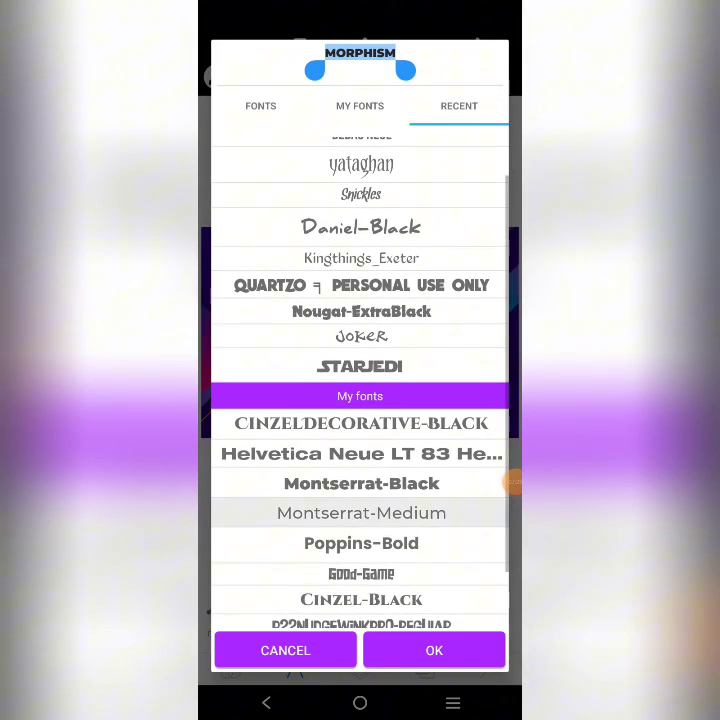
click(361, 514)
drag(332, 326, 338, 320)
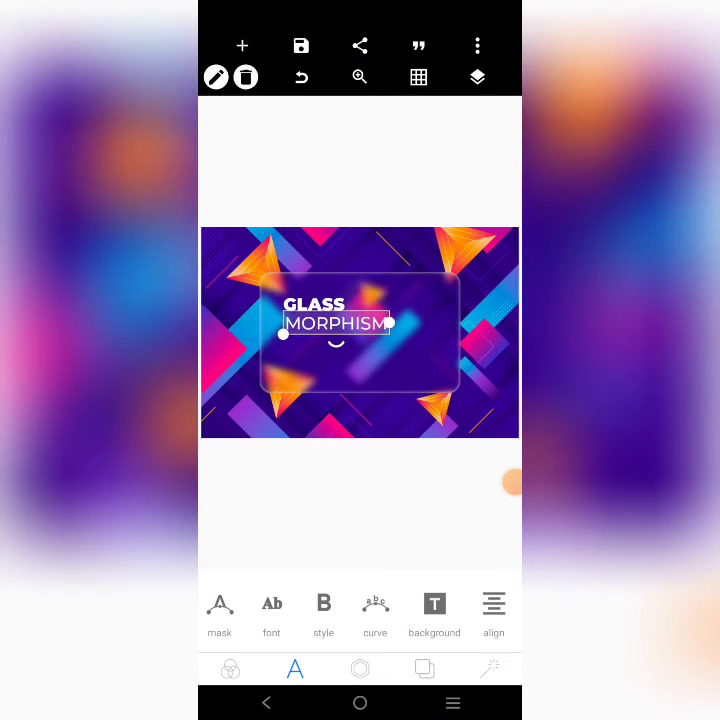
click(360, 500)
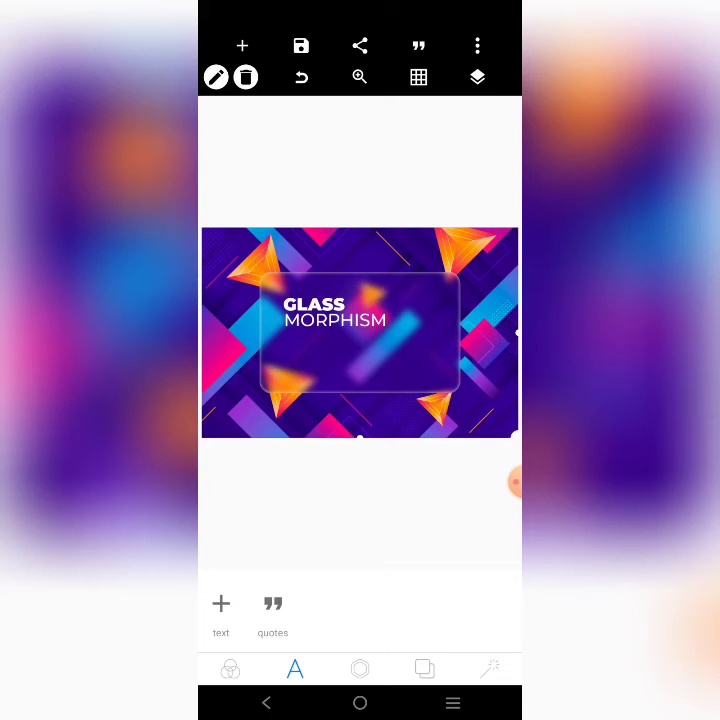
- Put a motivational quote into MORPHISM, then undo twice to restore MORPHISM
click(513, 483)
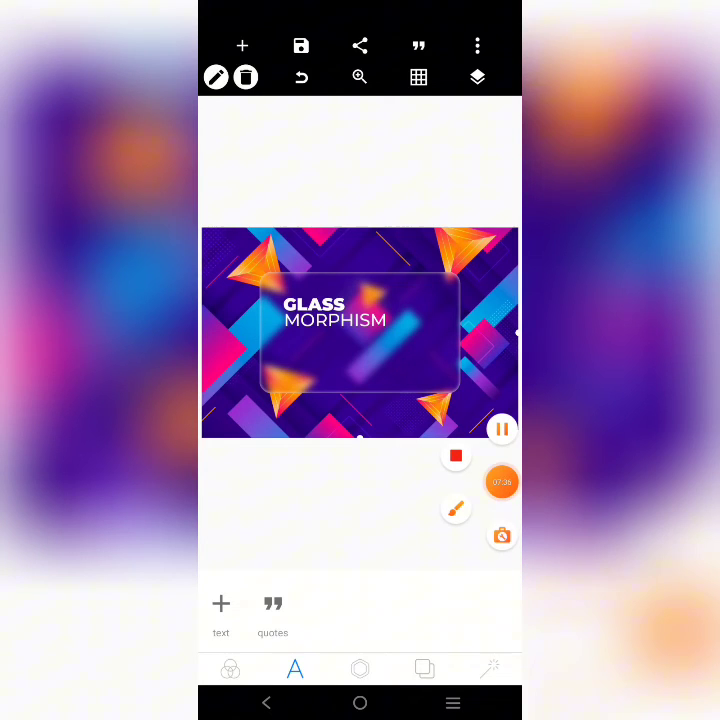
click(335, 320)
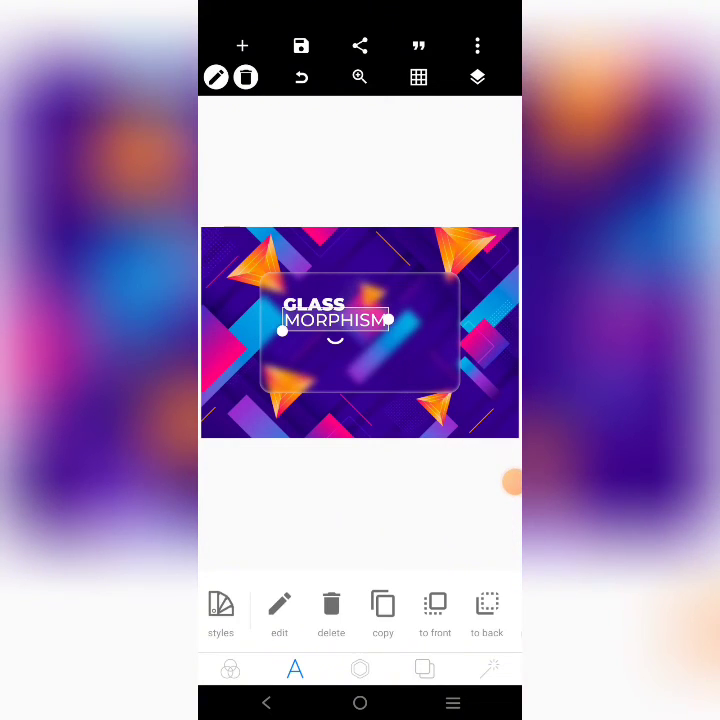
click(418, 46)
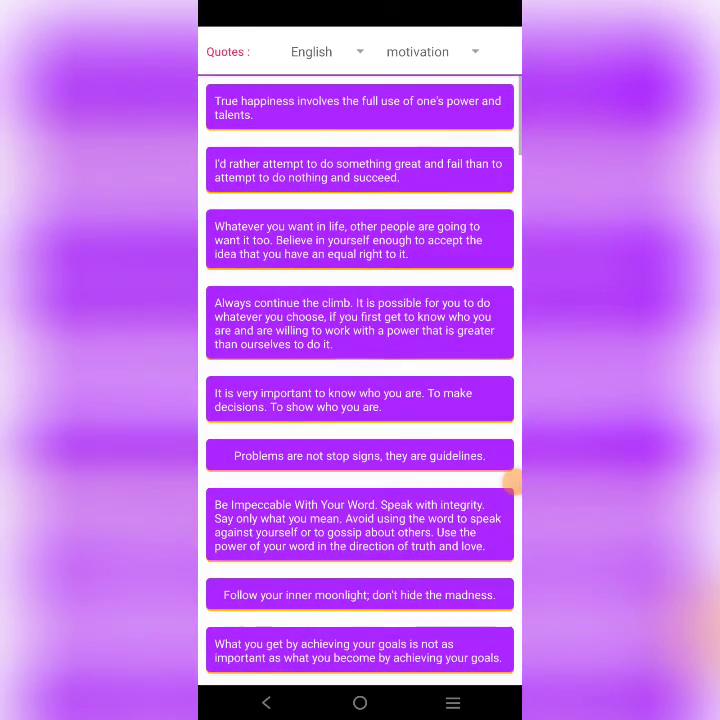
click(359, 455)
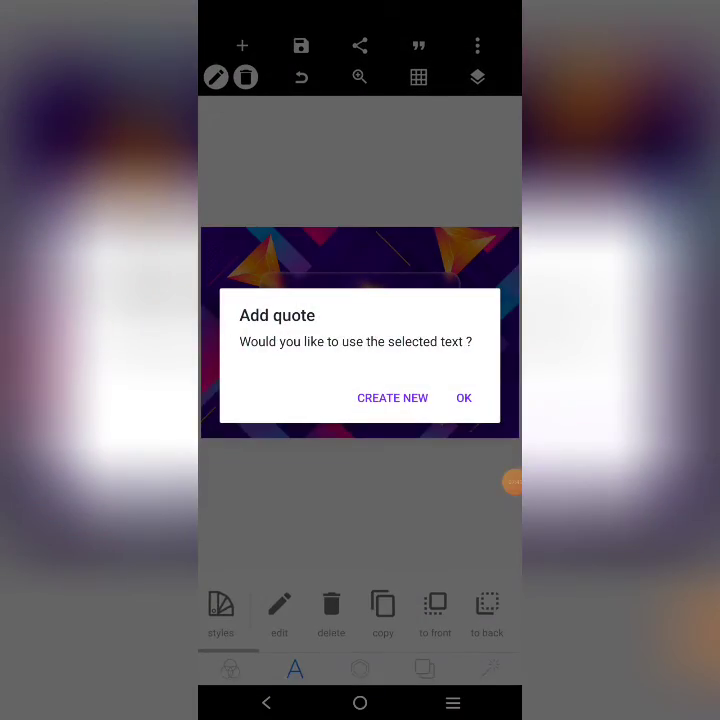
click(464, 398)
drag(360, 335, 380, 358)
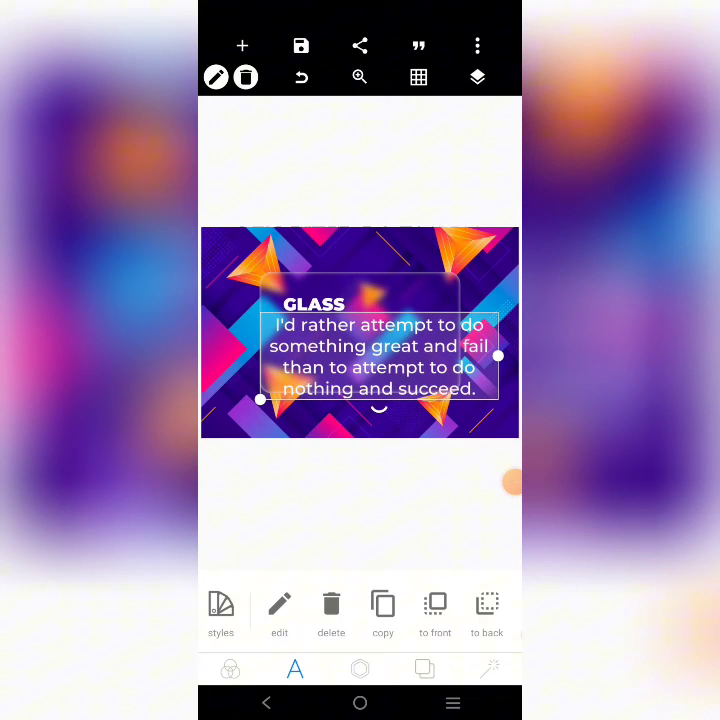
click(301, 78)
click(301, 78)
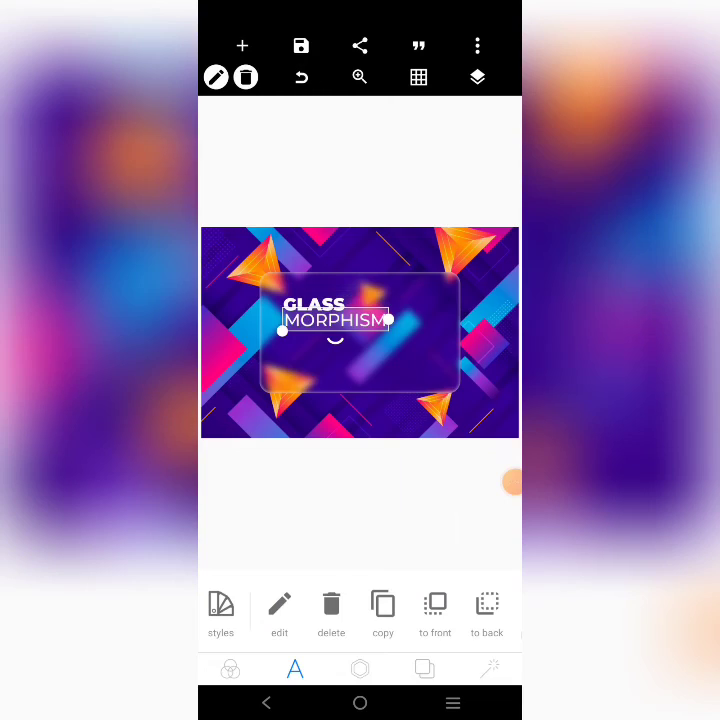
- Move a spare text top-left and replace it with a motivational quote over the card
drag(337, 320, 257, 240)
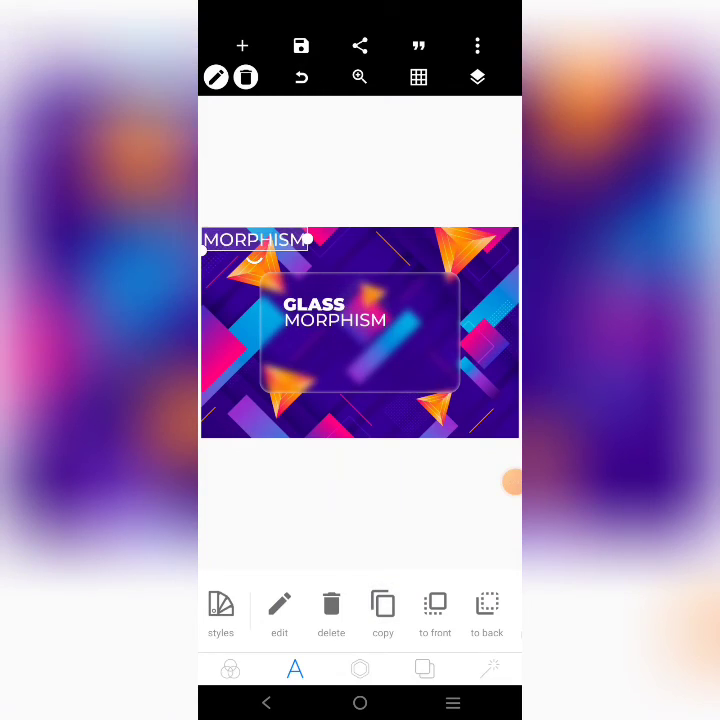
click(419, 46)
click(360, 150)
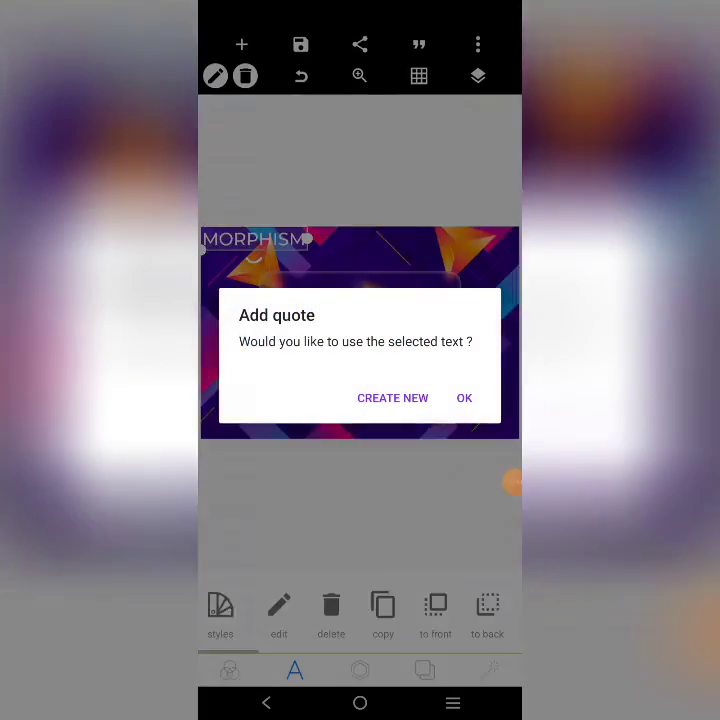
click(464, 398)
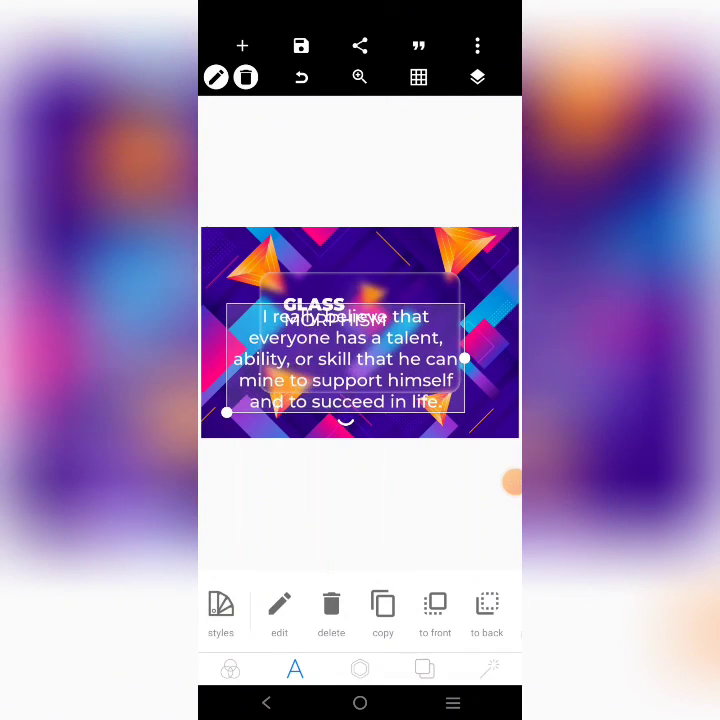
mouse_move(360, 320)
mouse_down()
mouse_move(410, 322)
mouse_move(365, 360)
mouse_up()
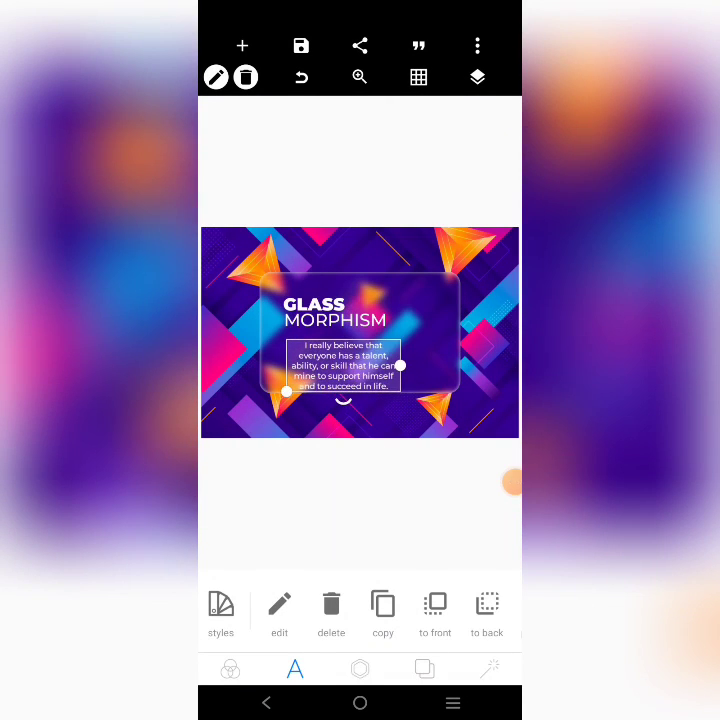
- Shrink the quote below the title and left-align it
drag(480, 610, 250, 610)
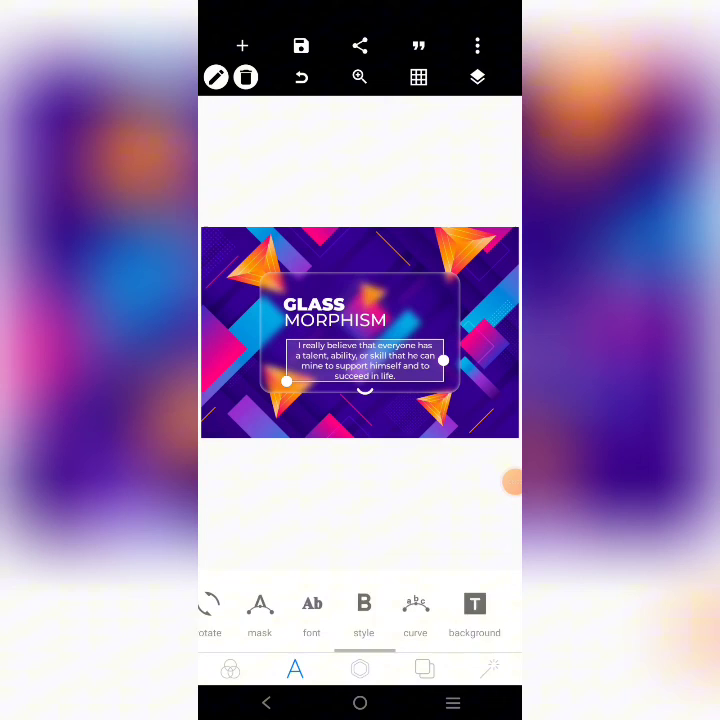
click(478, 605)
click(283, 596)
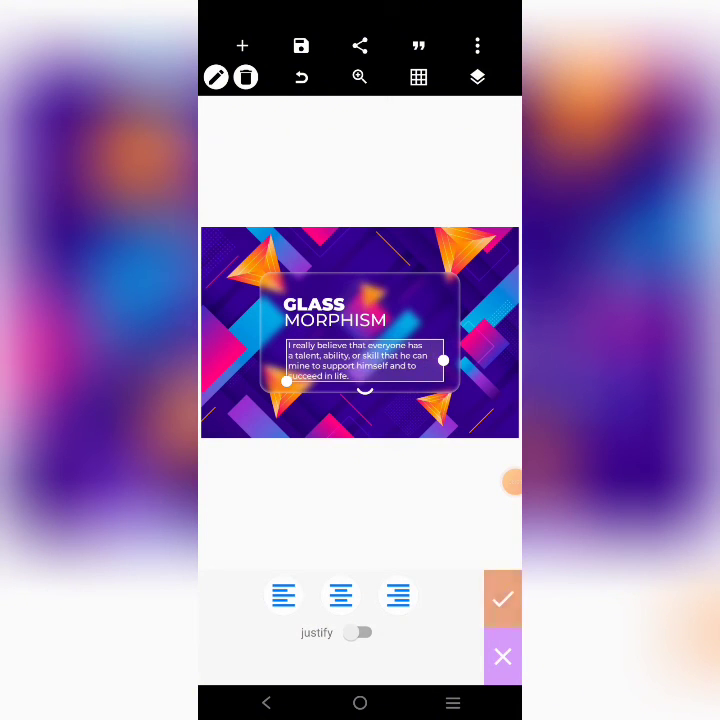
click(502, 598)
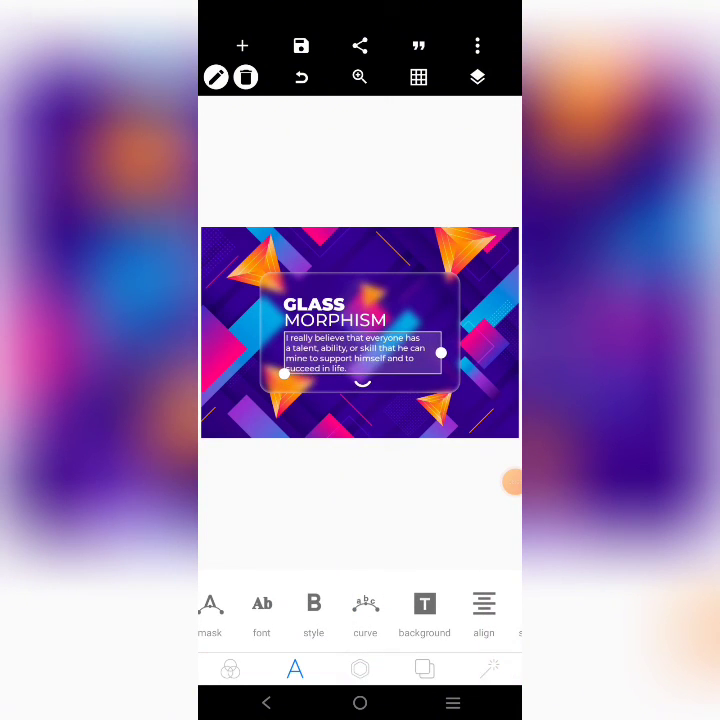
click(360, 500)
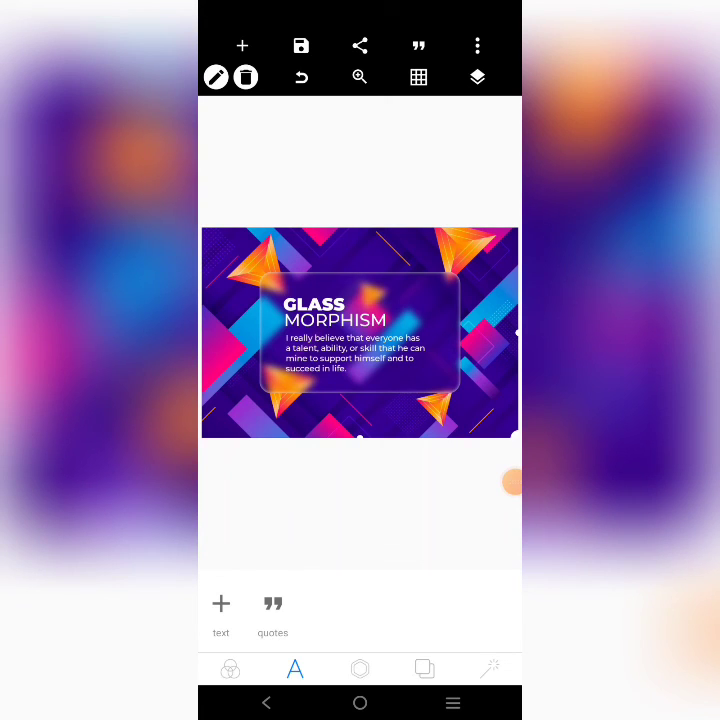
- Shift the inner shadow's X offset slightly and confirm the change
click(360, 669)
scroll(360, 610, right, 3)
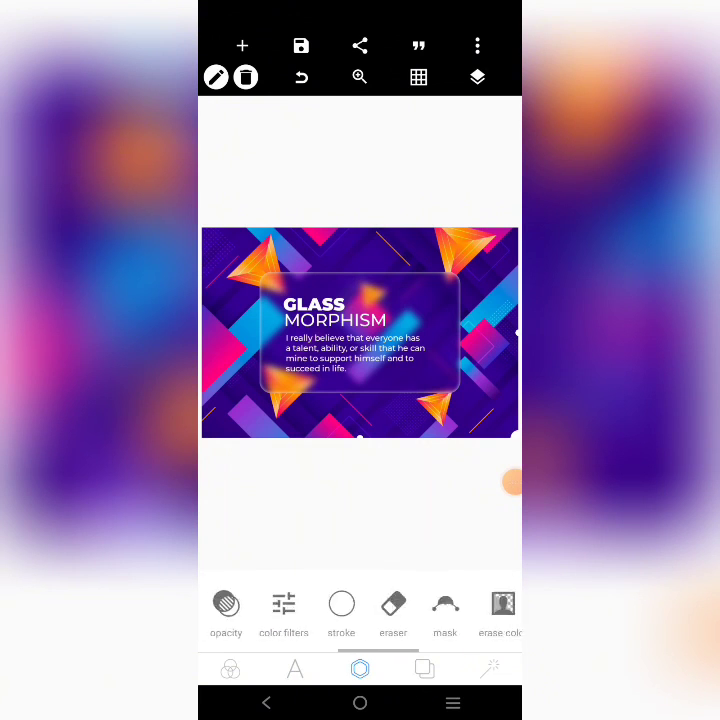
click(475, 610)
scroll(340, 630, down, 2)
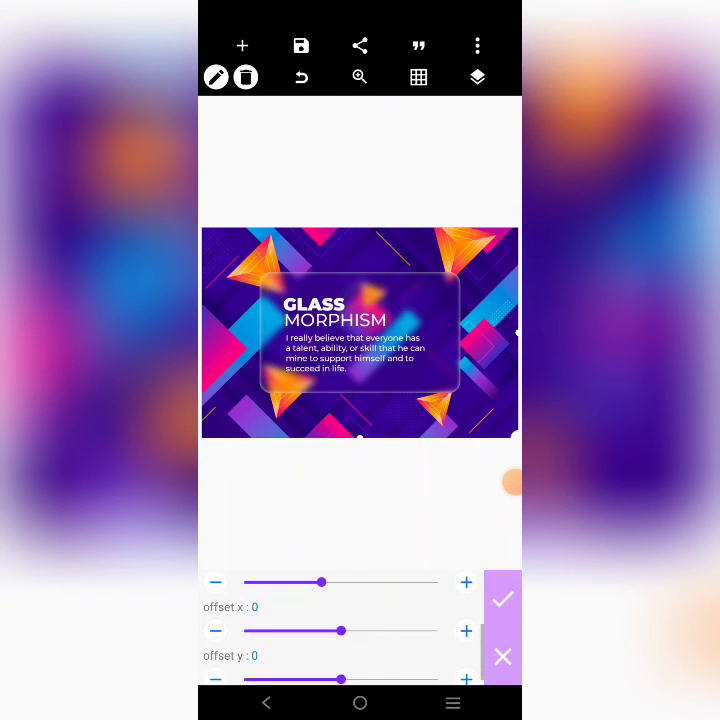
drag(340, 630, 342, 630)
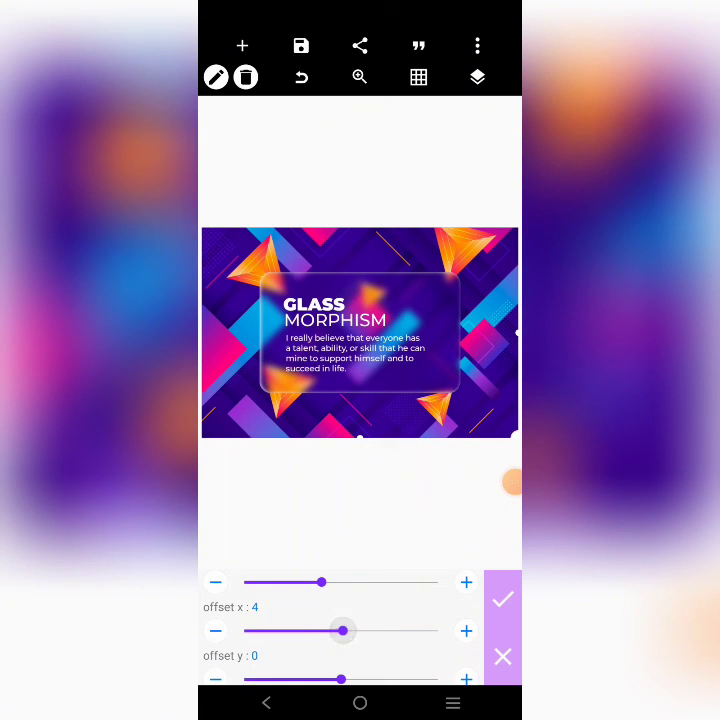
click(502, 598)
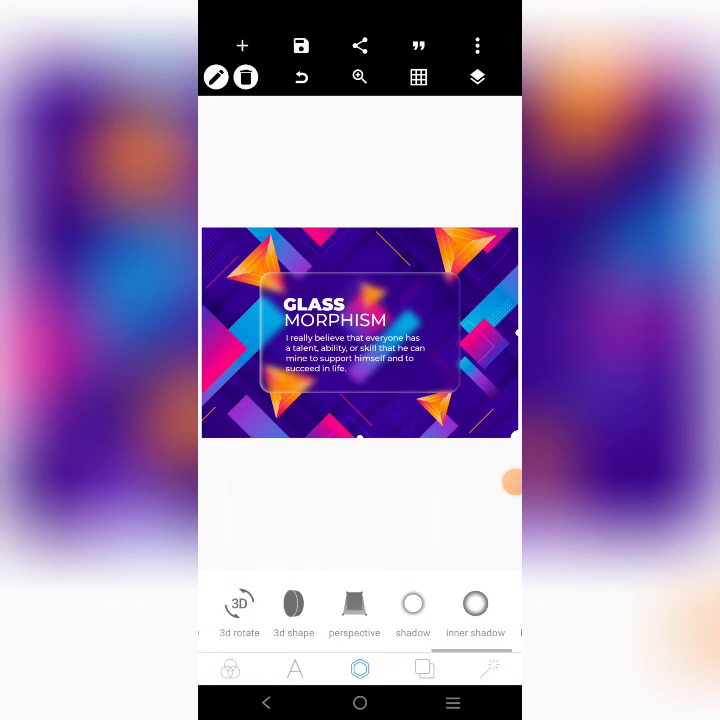
click(510, 483)
click(510, 483)
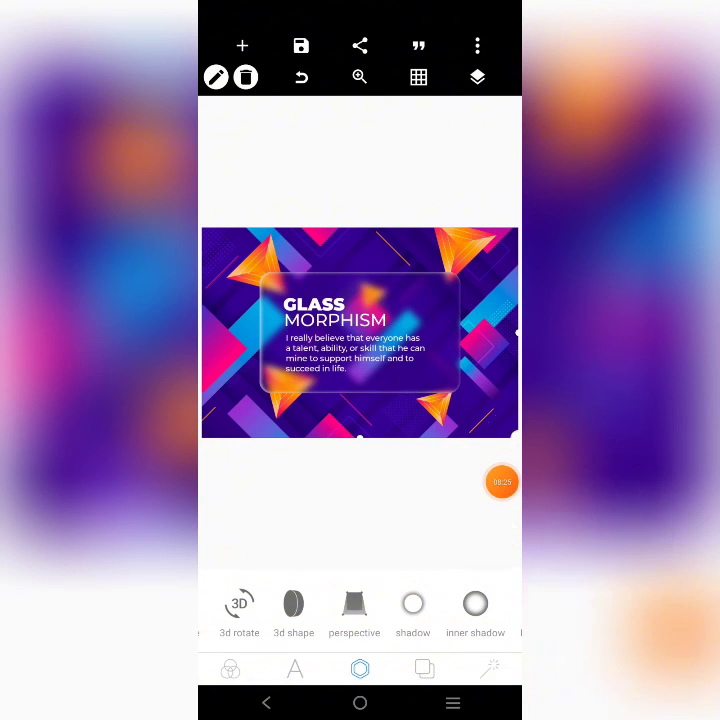